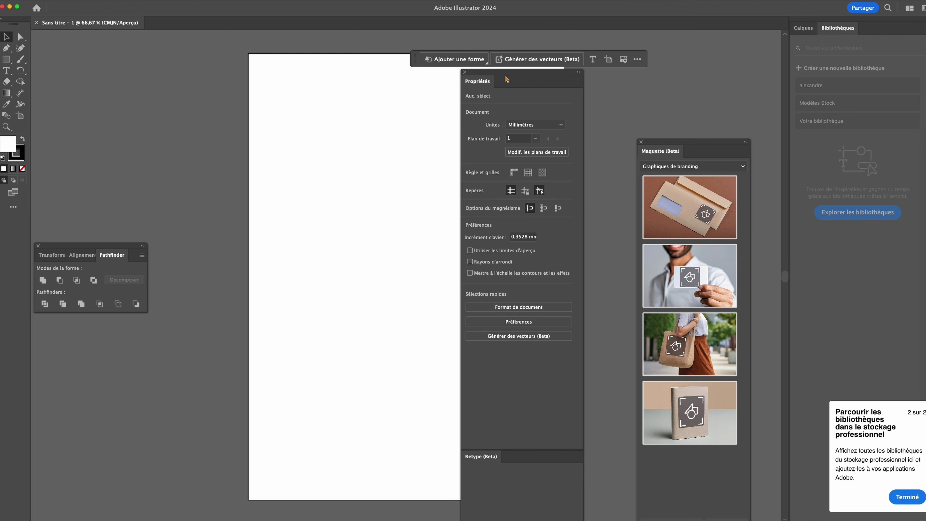
Close the Maquette (Beta) panel and preview the reference screenshot stored in Finder's "poster graphic illustrator" folder
{"action": "left_click", "coordinate": [641, 141]}
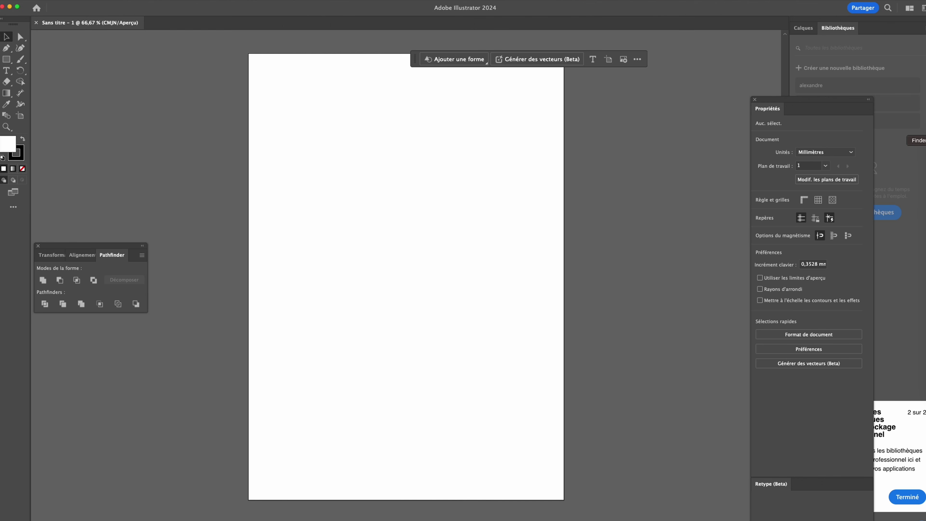
{"action": "left_click", "coordinate": [924, 140]}
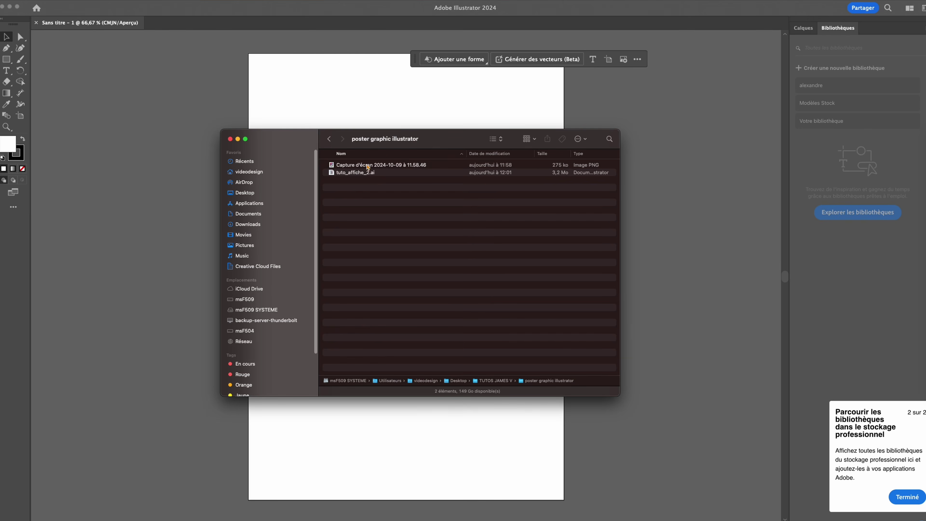
{"action": "key", "text": "Down"}
{"action": "key", "text": "space"}
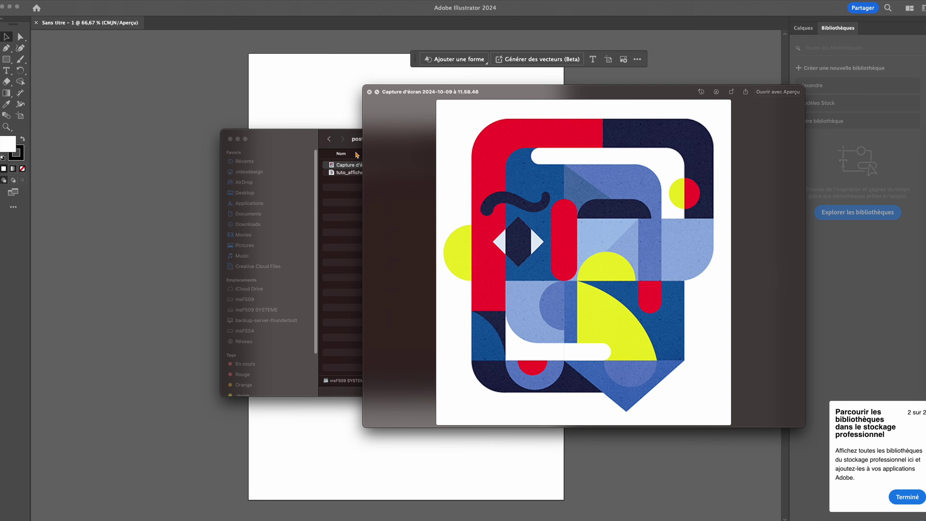
{"action": "key", "text": "space"}
Place "Capture d'écran 2024-10-09 à 11.58.46" from Finder into the Illustrator document, just beside the artboard
{"action": "left_click_drag", "start_coordinate": [325, 147], "coordinate": [379, 361]}
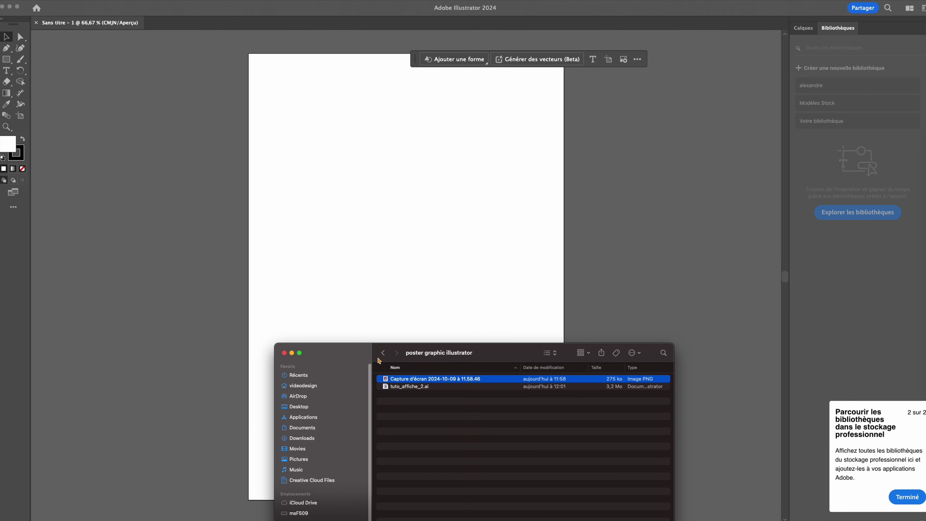
{"action": "left_click_drag", "start_coordinate": [461, 382], "coordinate": [714, 222]}
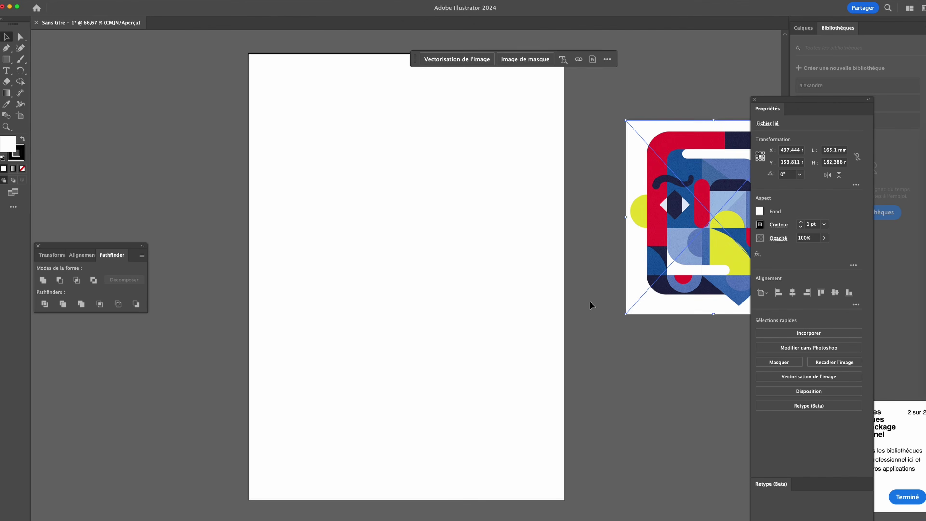
{"action": "left_click", "coordinate": [666, 131]}
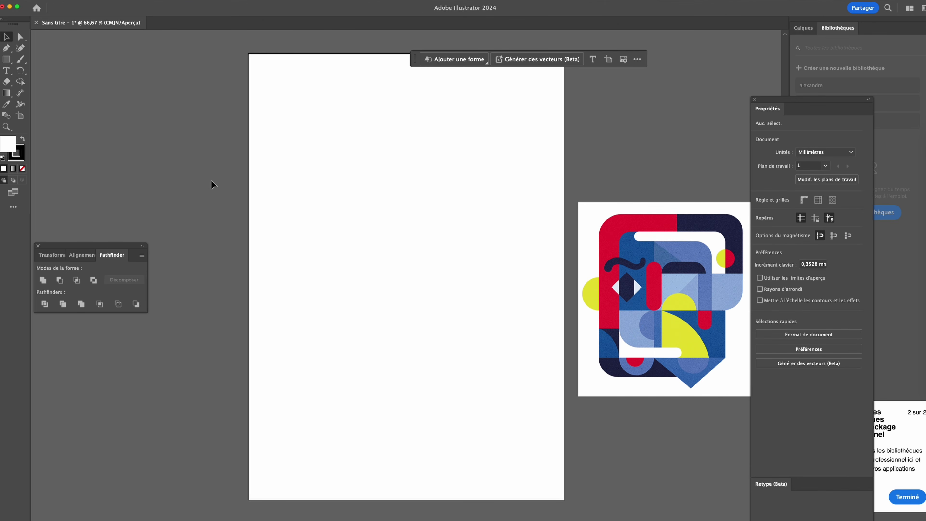
{"action": "left_click_drag", "start_coordinate": [415, 59], "coordinate": [391, 47]}
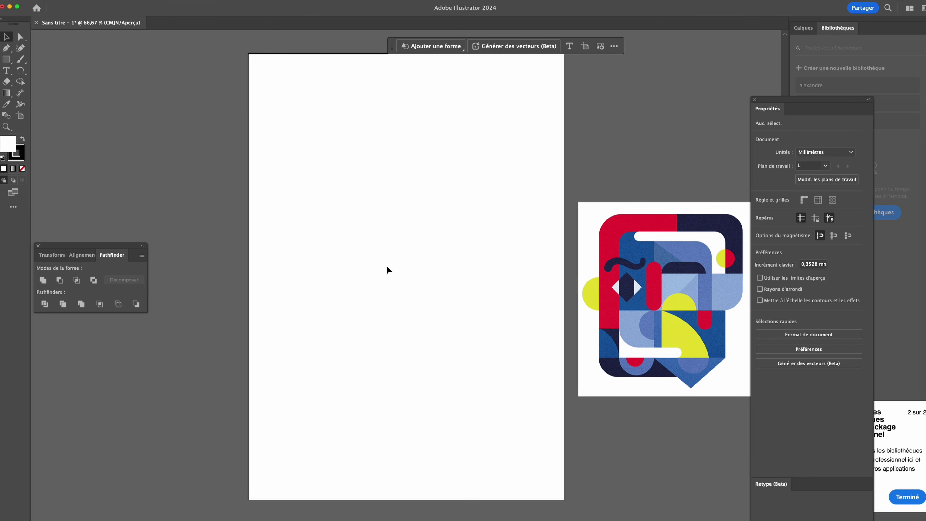
{"action": "scroll", "coordinate": [363, 234], "scroll_direction": "up", "scroll_amount": 2}
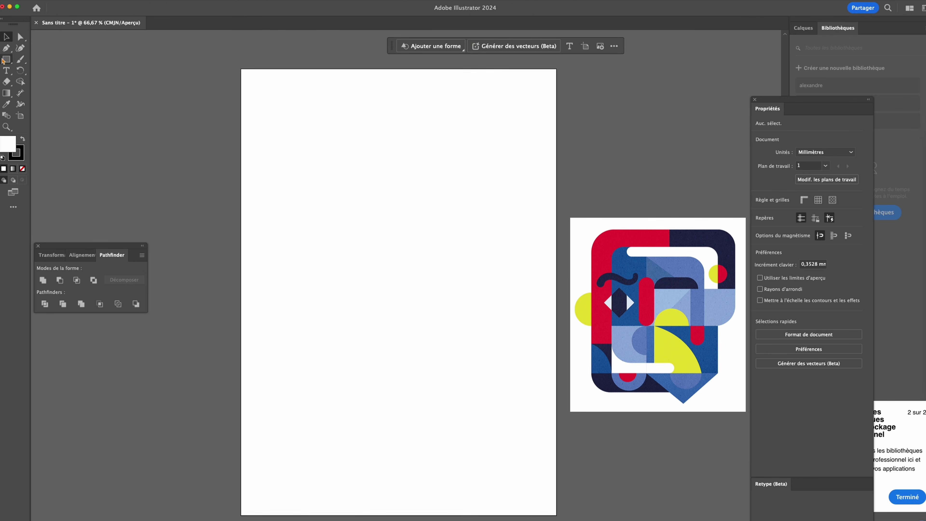
Draw a 297 × 420 mm rectangle covering the whole artboard and keep it selected
{"action": "left_click", "coordinate": [6, 59]}
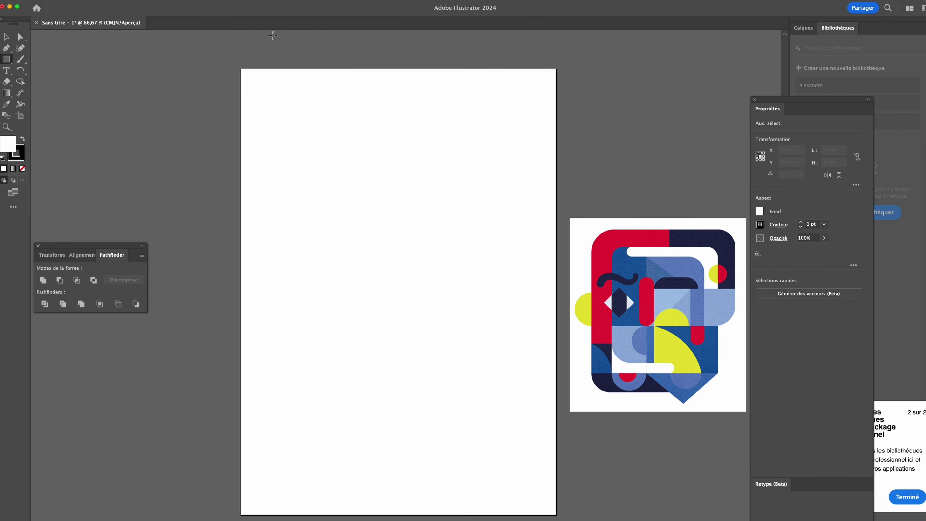
{"action": "left_click_drag", "start_coordinate": [241, 69], "coordinate": [555, 513]}
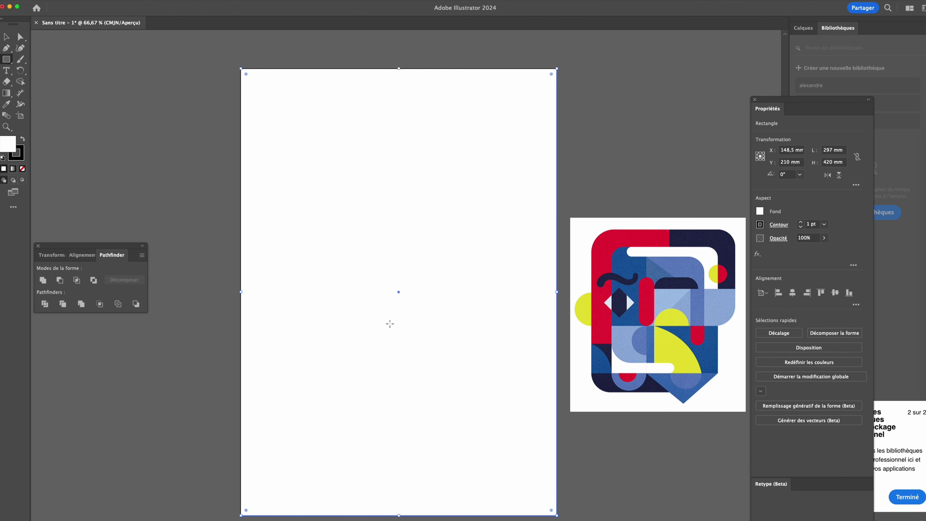
{"action": "scroll", "coordinate": [389, 324], "scroll_direction": "down", "scroll_amount": 1}
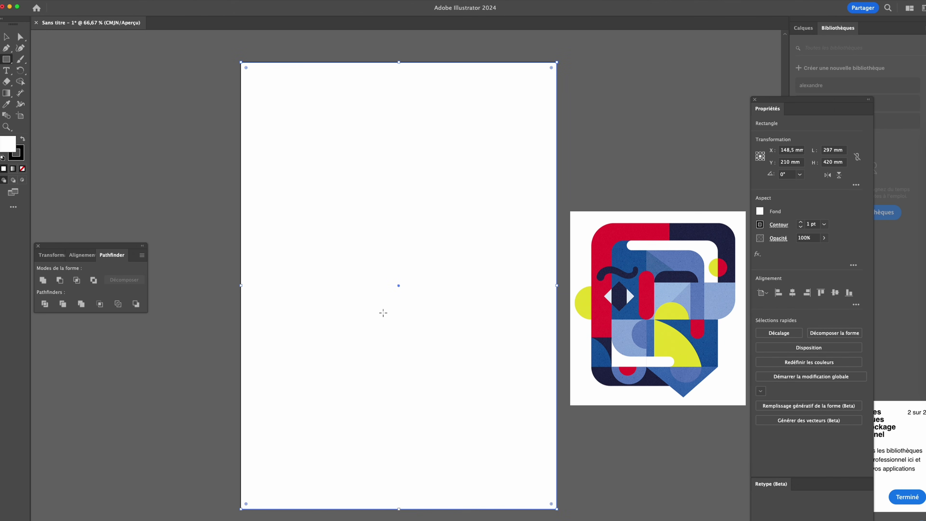
{"action": "left_click", "coordinate": [7, 38]}
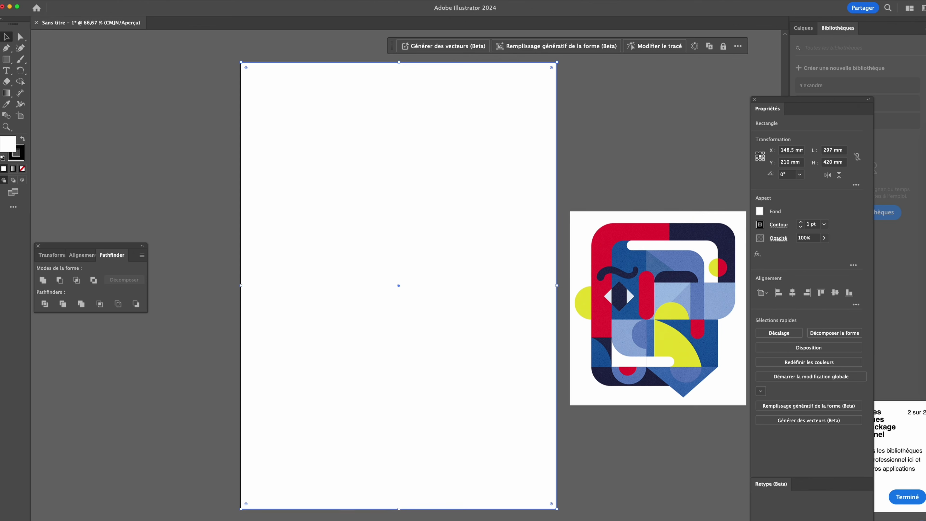
Open the full vector generation settings for the rectangle with the prompt "an abstract geometrical composition with hands, a vinyl record, and a photocamera"
{"action": "left_click_drag", "start_coordinate": [393, 45], "coordinate": [296, 161]}
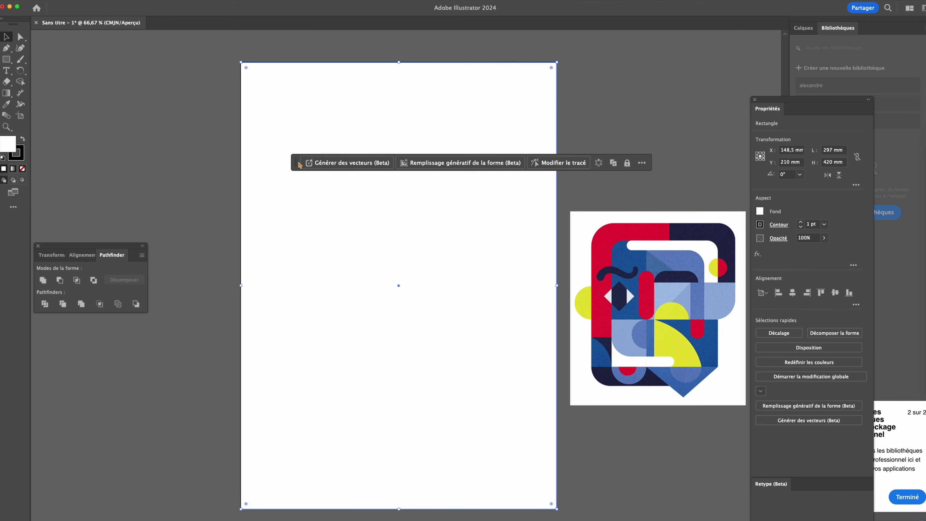
{"action": "left_click", "coordinate": [353, 163]}
{"action": "left_click_drag", "start_coordinate": [299, 164], "coordinate": [187, 241]}
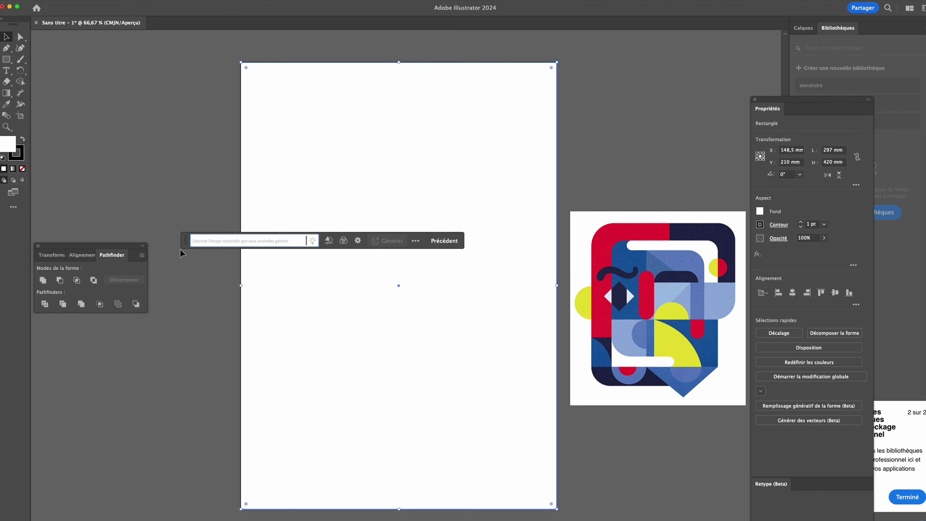
{"action": "left_click", "coordinate": [358, 241]}
{"action": "left_click_drag", "start_coordinate": [460, 55], "coordinate": [519, 105]}
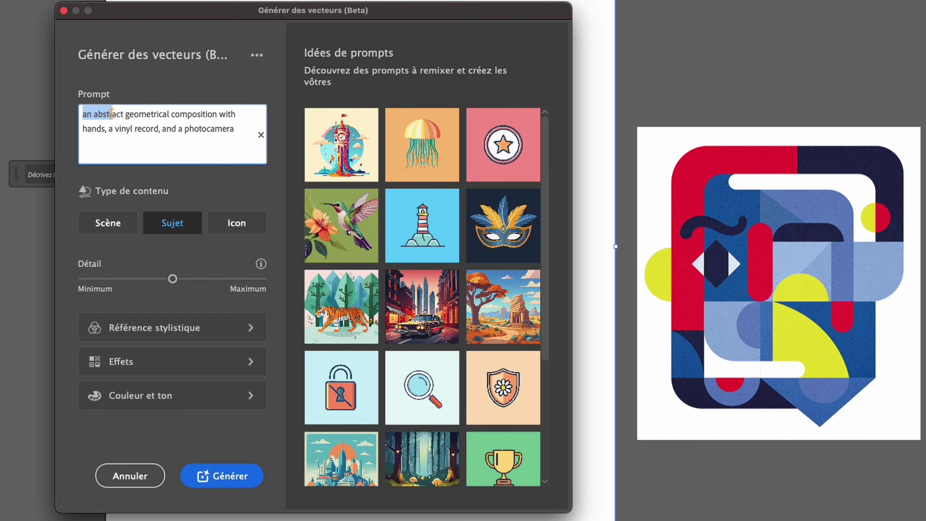
{"action": "left_click", "coordinate": [188, 113]}
{"action": "left_click", "coordinate": [122, 114]}
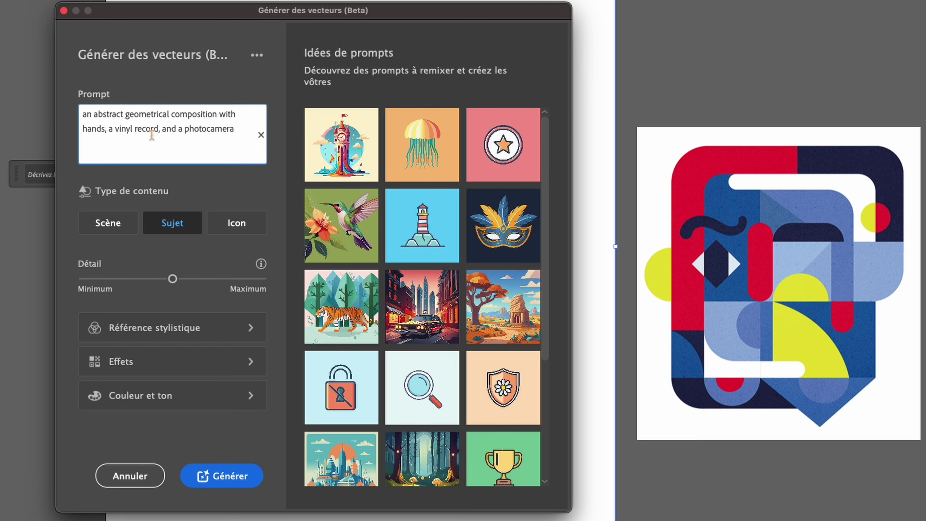
{"action": "left_click_drag", "start_coordinate": [110, 127], "coordinate": [158, 126]}
{"action": "triple_click", "coordinate": [109, 128]}
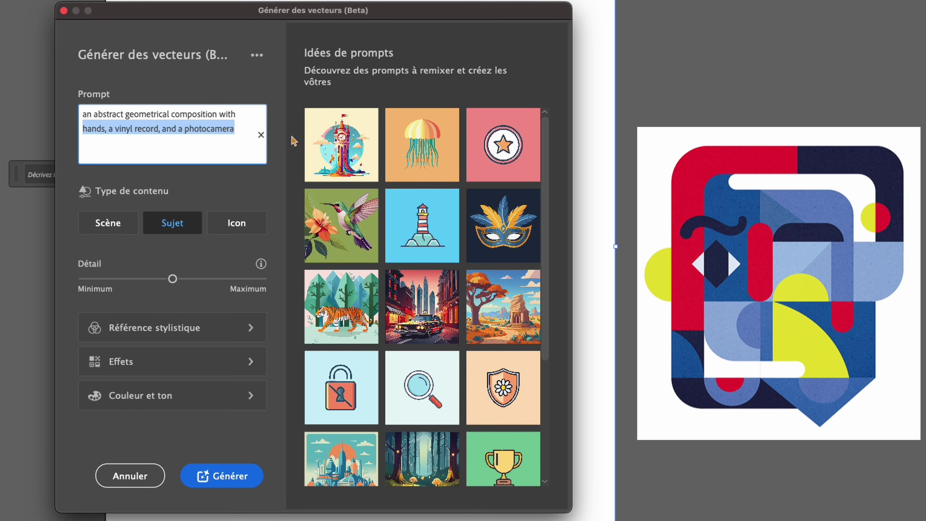
{"action": "left_click", "coordinate": [212, 118]}
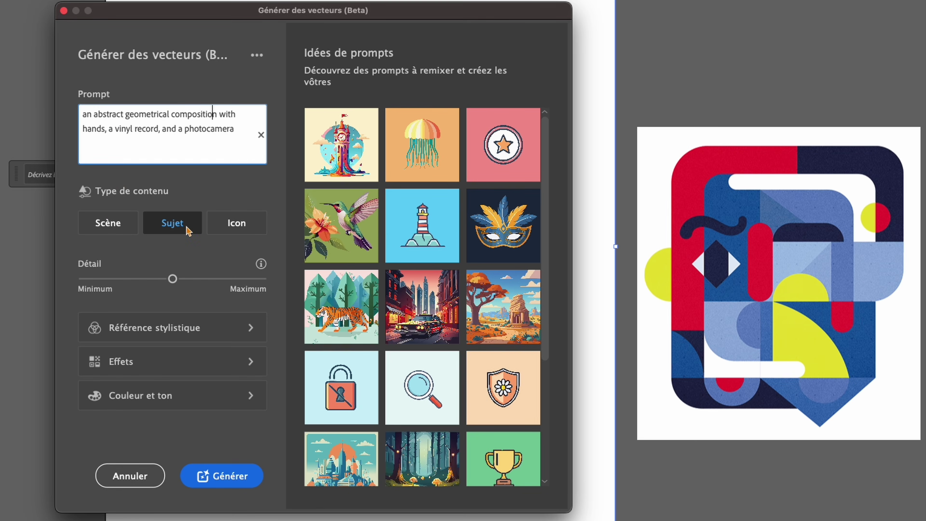
Set the content type to Scène and the detail level to the middle of its range
{"action": "left_click", "coordinate": [106, 228]}
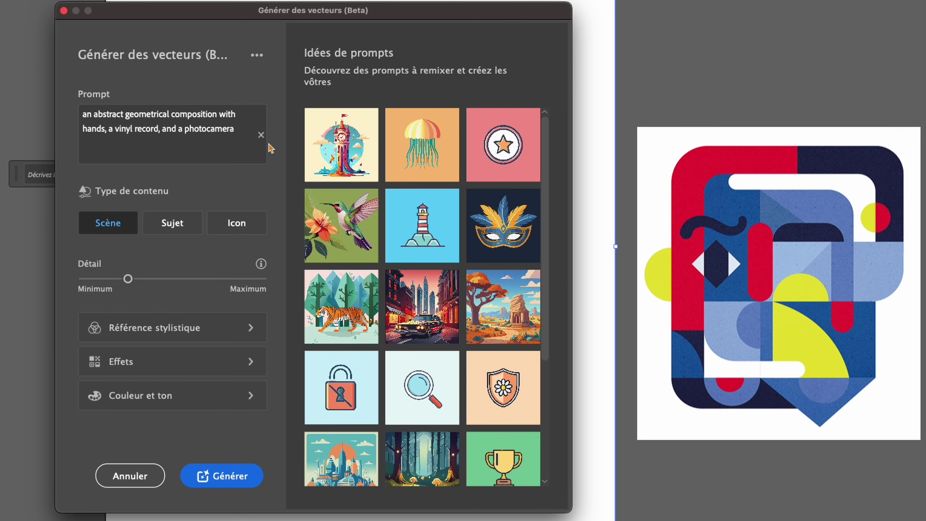
{"action": "left_click_drag", "start_coordinate": [128, 279], "coordinate": [173, 280]}
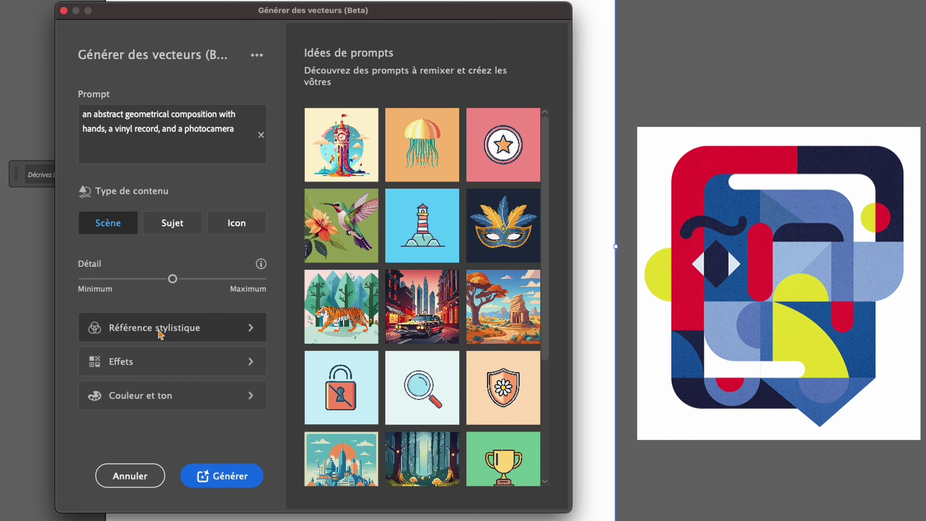
Use the placed geometric face illustration as the style reference for the vector generation
{"action": "left_click", "coordinate": [218, 330]}
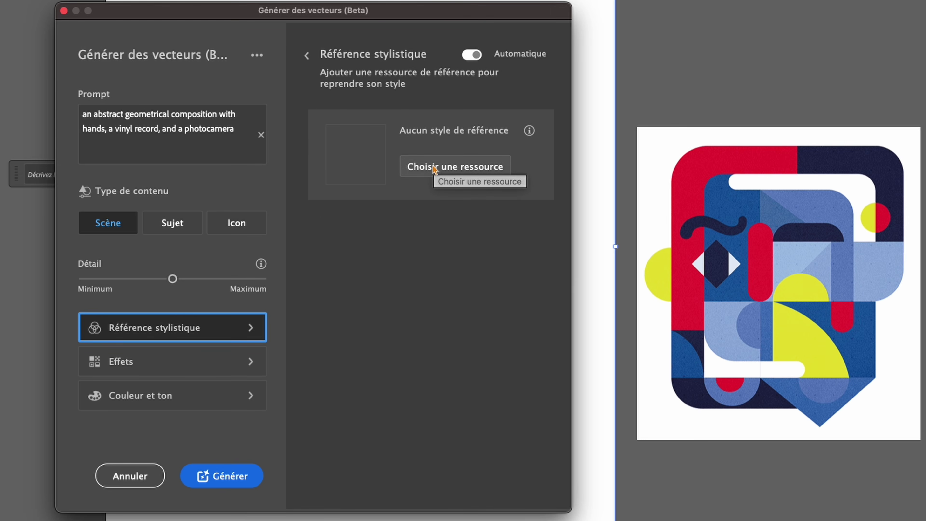
{"action": "left_click", "coordinate": [454, 166]}
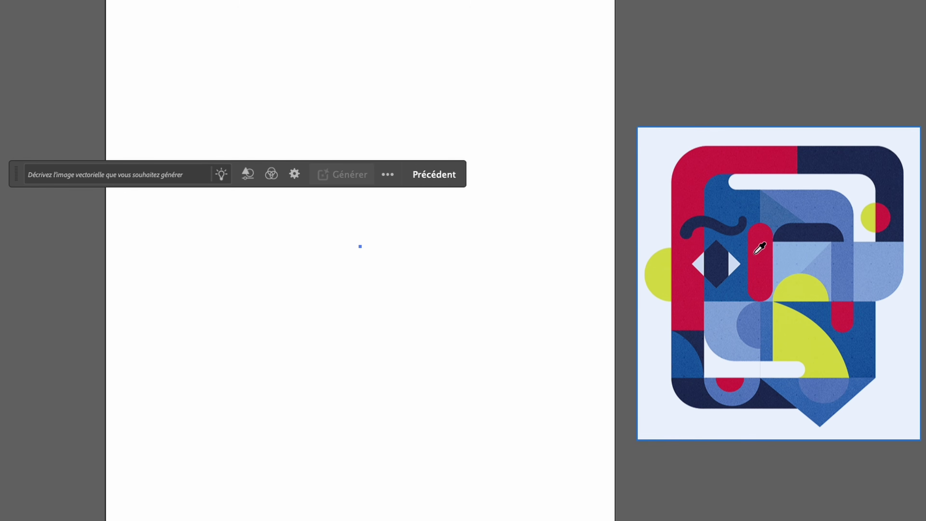
{"action": "left_click", "coordinate": [751, 251]}
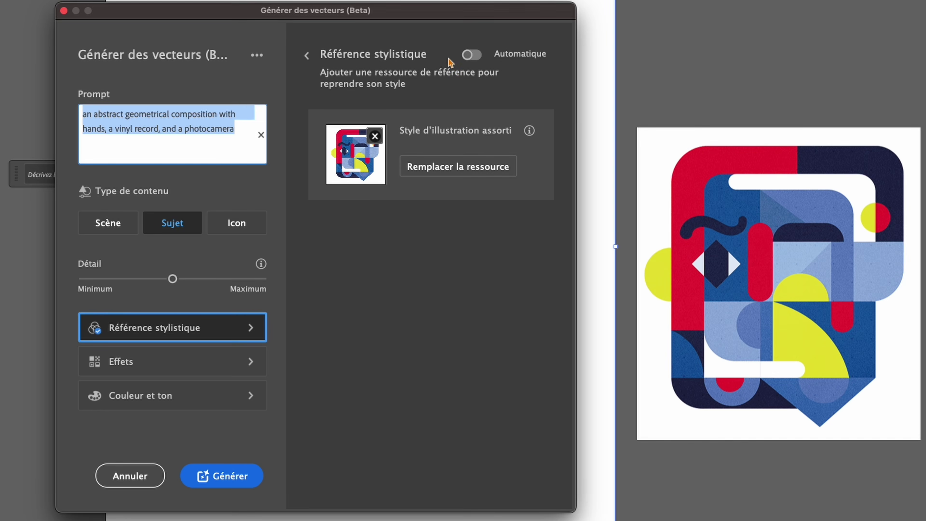
Generate the vector artwork from the prompt with the Sujet content type and medium detail
{"action": "left_click_drag", "start_coordinate": [345, 4], "coordinate": [682, 0]}
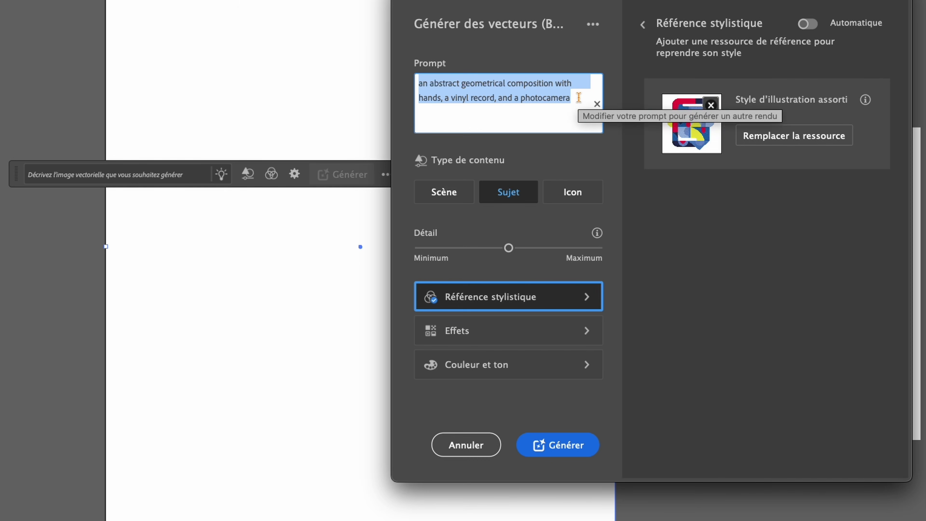
{"action": "left_click", "coordinate": [578, 97]}
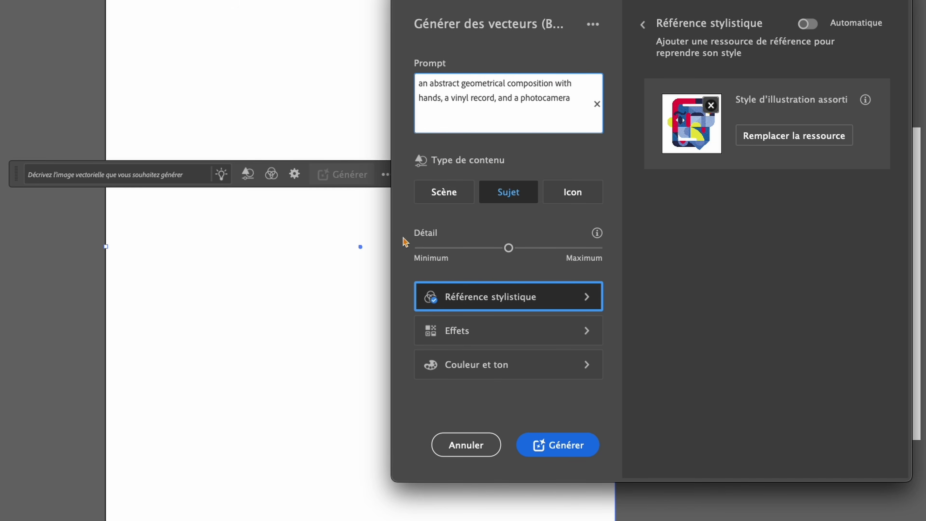
{"action": "mouse_move", "coordinate": [509, 248]}
{"action": "left_mouse_down"}
{"action": "mouse_move", "coordinate": [419, 249]}
{"action": "mouse_move", "coordinate": [504, 253]}
{"action": "left_mouse_up"}
{"action": "left_click", "coordinate": [557, 446]}
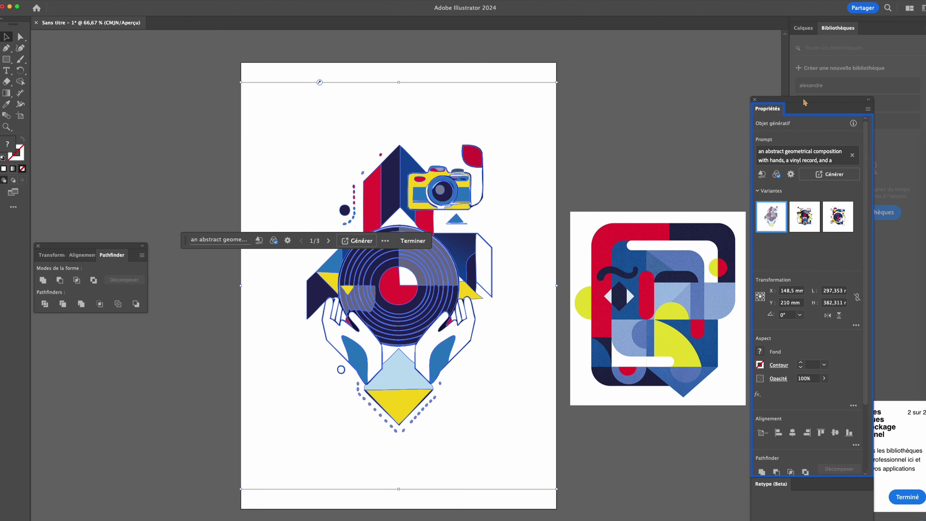
{"action": "left_click_drag", "start_coordinate": [184, 243], "coordinate": [36, 143]}
{"action": "left_click", "coordinate": [641, 140]}
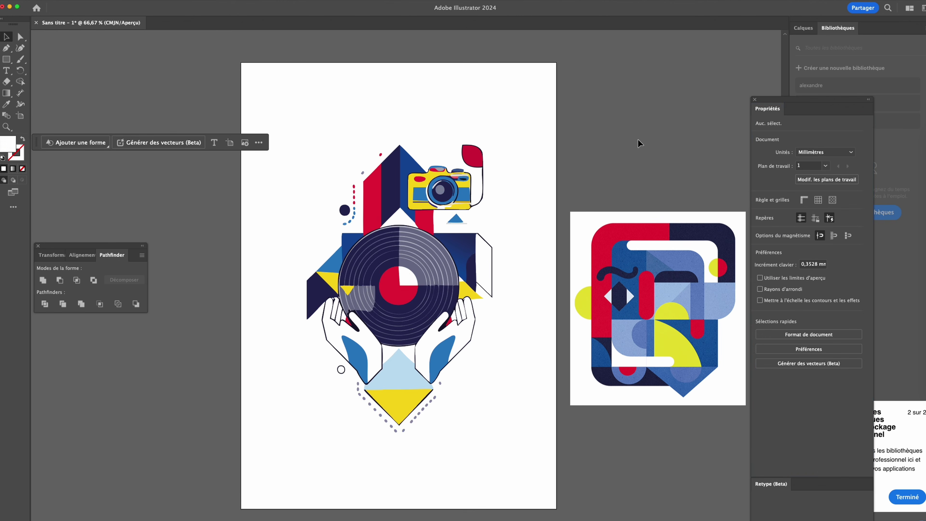
Select the generated artwork on the artboard and switch it to the second variant
{"action": "left_click", "coordinate": [412, 272]}
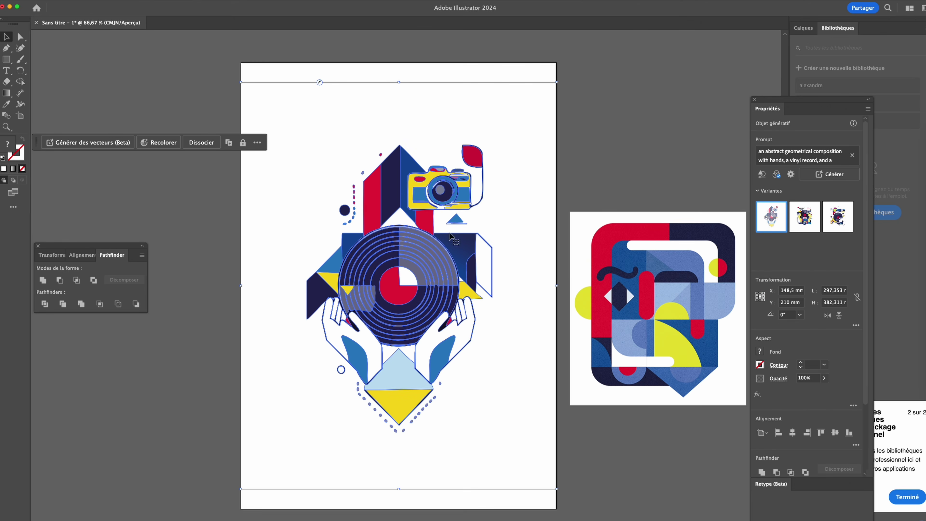
{"action": "left_click_drag", "start_coordinate": [822, 105], "coordinate": [680, 84]}
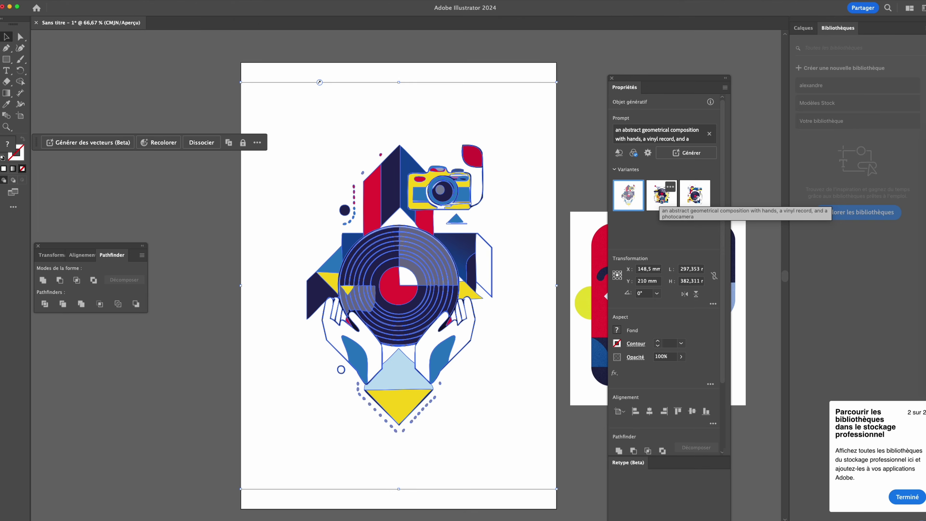
{"action": "left_click", "coordinate": [661, 197]}
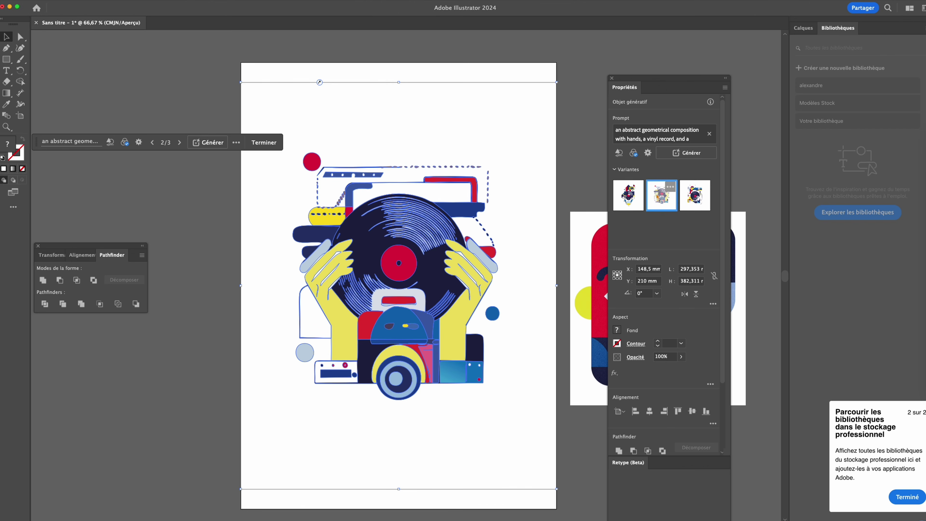
{"action": "left_click", "coordinate": [590, 133]}
{"action": "left_click_drag", "start_coordinate": [668, 75], "coordinate": [893, 109]}
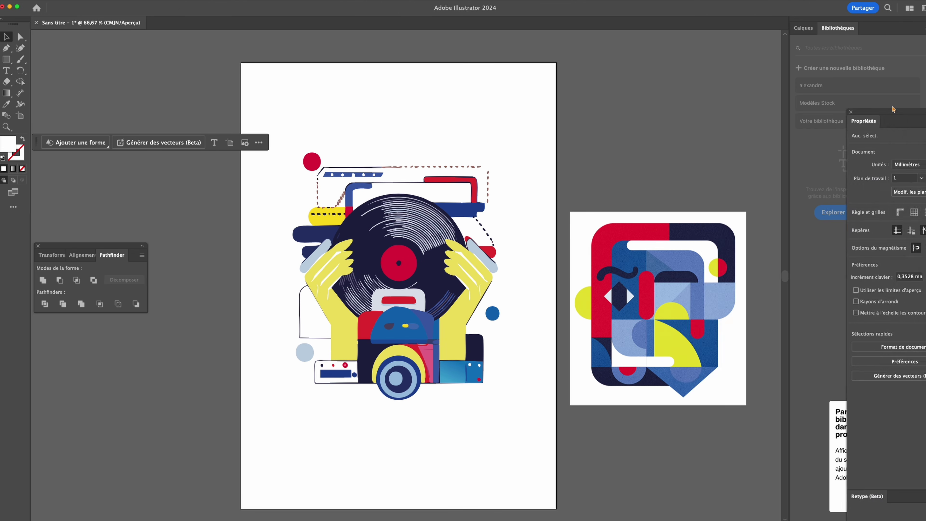
Switch the generated artwork to the third variant, with the single hand on the vinyl record
{"action": "key", "text": "super+z"}
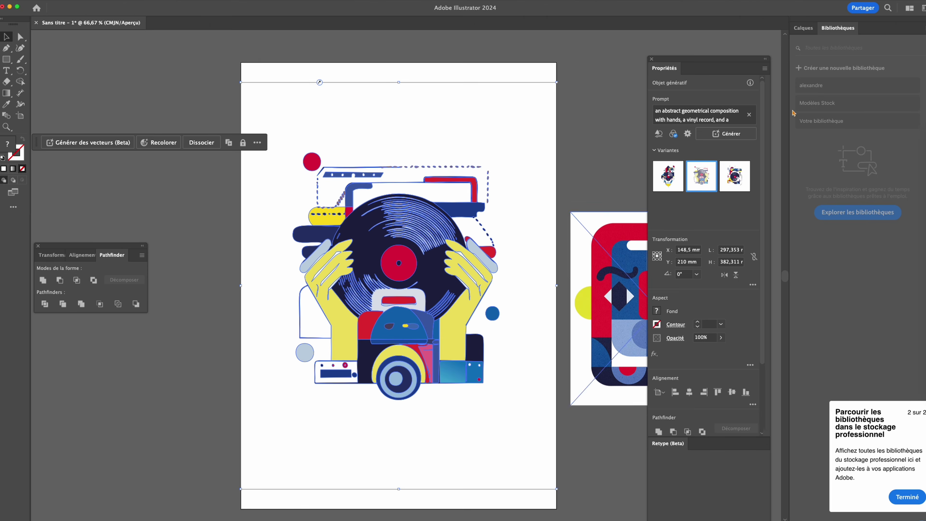
{"action": "key", "text": "super+z"}
{"action": "key", "text": "super+z"}
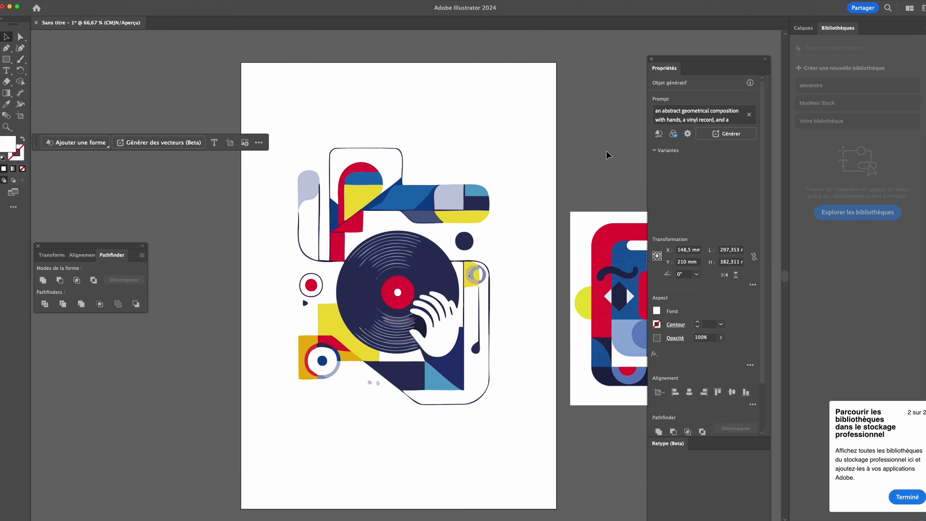
{"action": "key", "text": "super+z"}
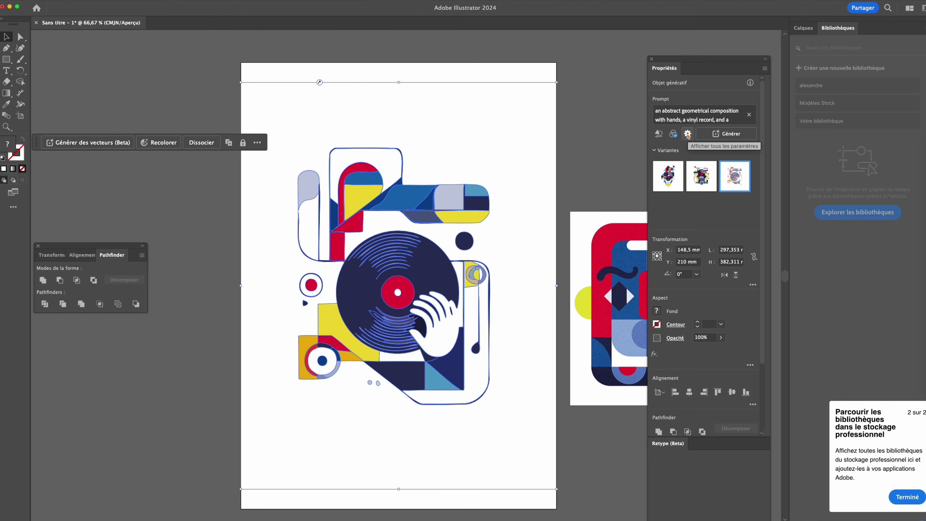
Regenerate the vector artwork from the same prompt with the Scène content type and maximum detail, and clear the selection
{"action": "left_click", "coordinate": [687, 134]}
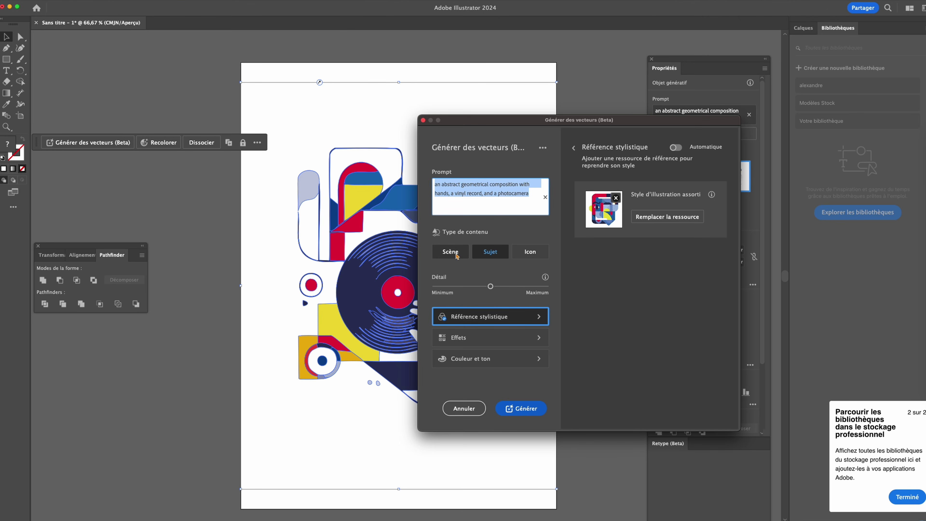
{"action": "left_click", "coordinate": [456, 257]}
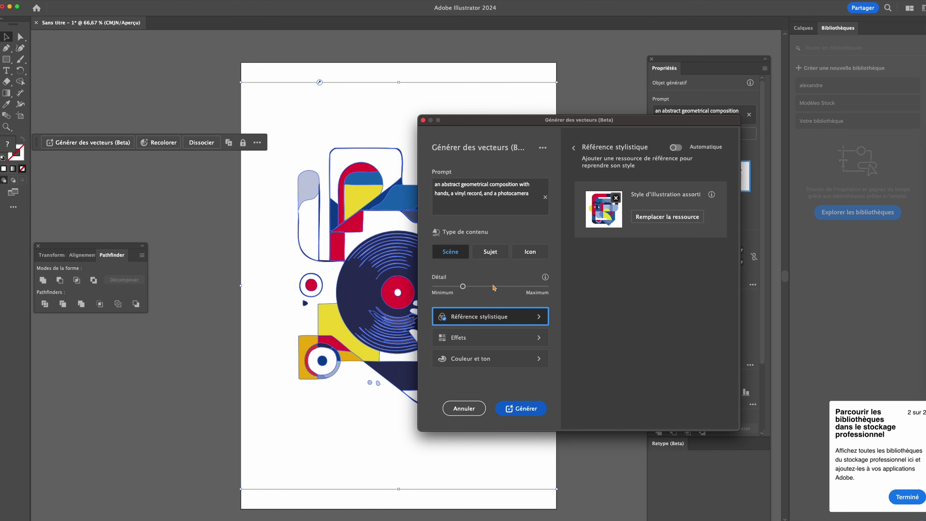
{"action": "left_click_drag", "start_coordinate": [468, 289], "coordinate": [587, 294]}
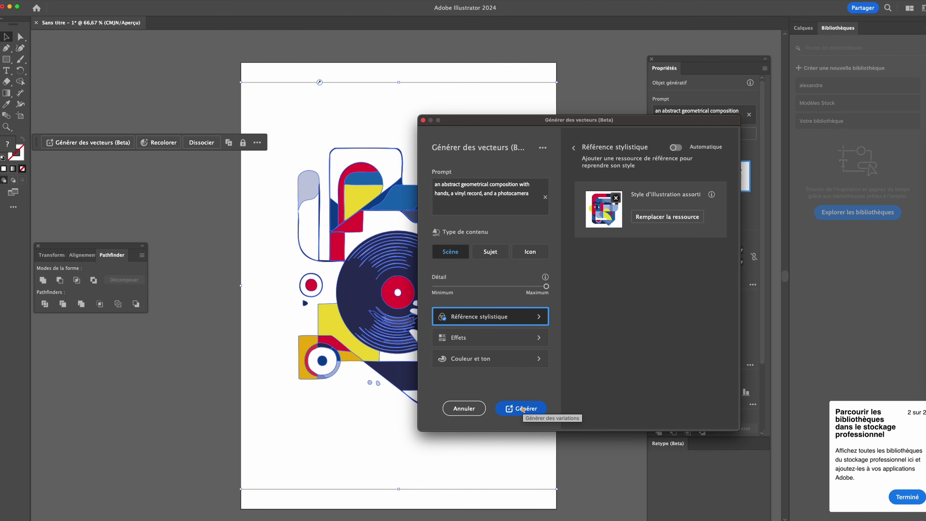
{"action": "left_click", "coordinate": [523, 409]}
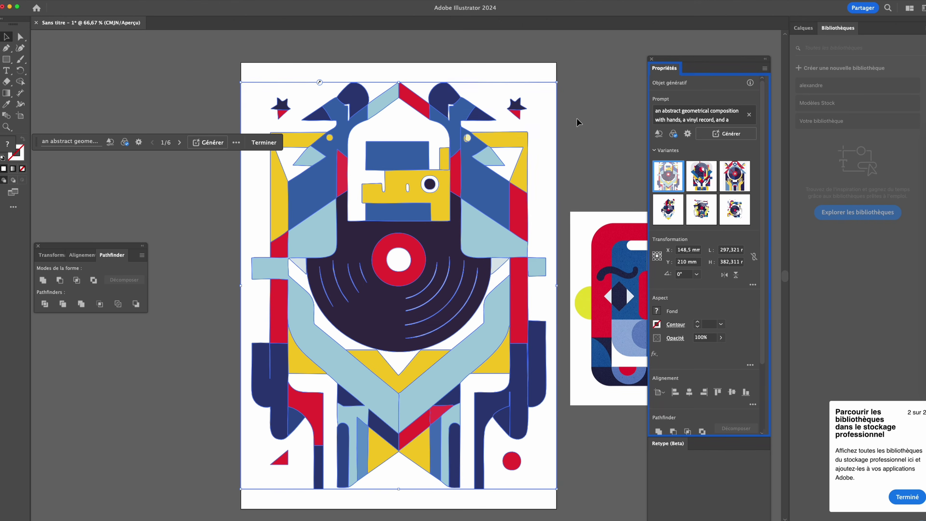
{"action": "left_click", "coordinate": [587, 114]}
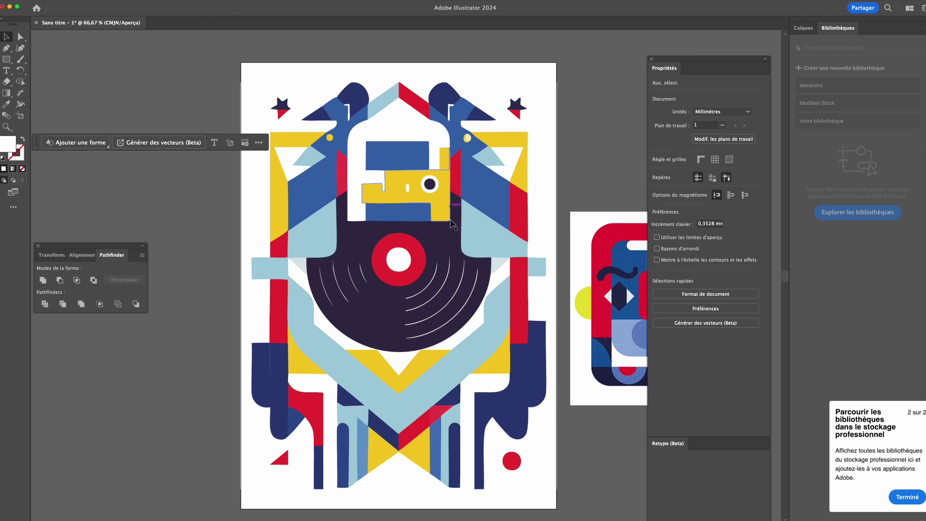
Move the floating Pathfinder panel off the artboard so it no longer covers the poster artwork
{"action": "scroll", "coordinate": [456, 229], "scroll_direction": "right", "scroll_amount": 8}
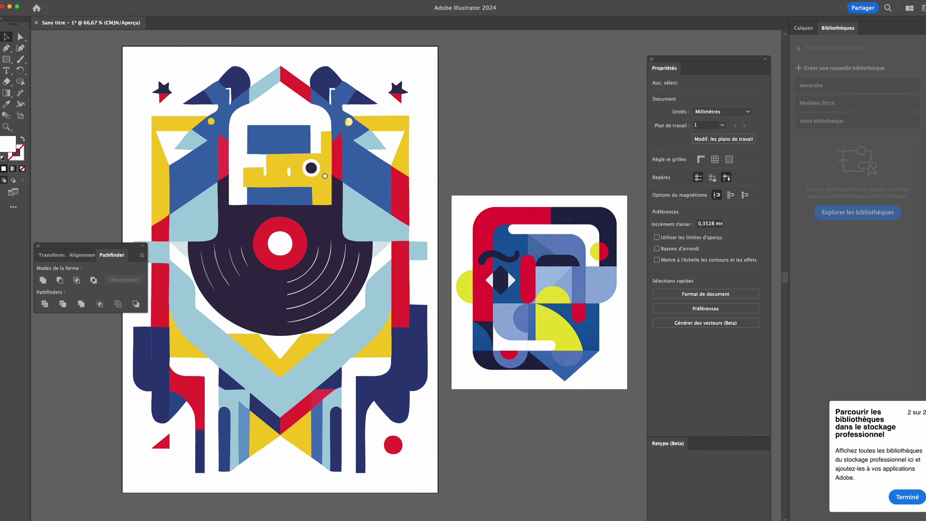
{"action": "left_click_drag", "start_coordinate": [119, 246], "coordinate": [24, 310]}
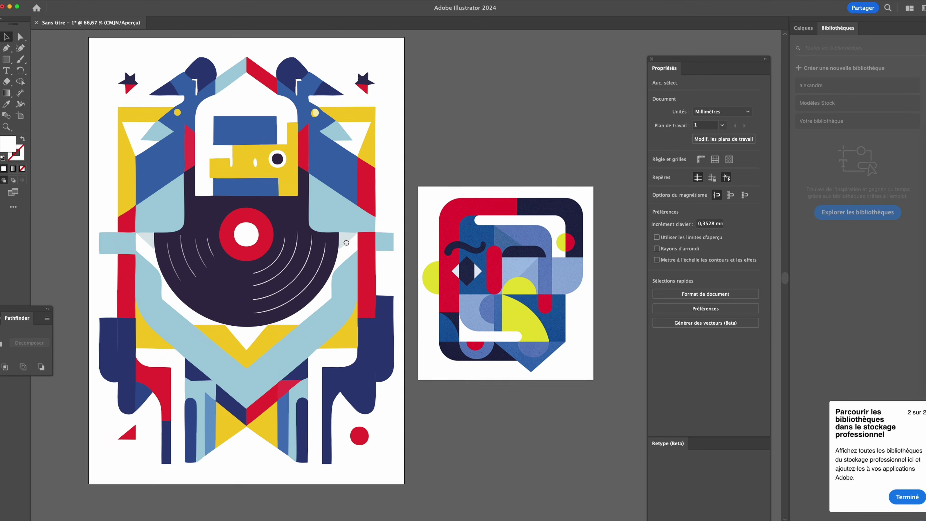
{"action": "scroll", "coordinate": [345, 148], "scroll_direction": "left", "scroll_amount": 3}
{"action": "scroll", "coordinate": [345, 148], "scroll_direction": "up", "scroll_amount": 1}
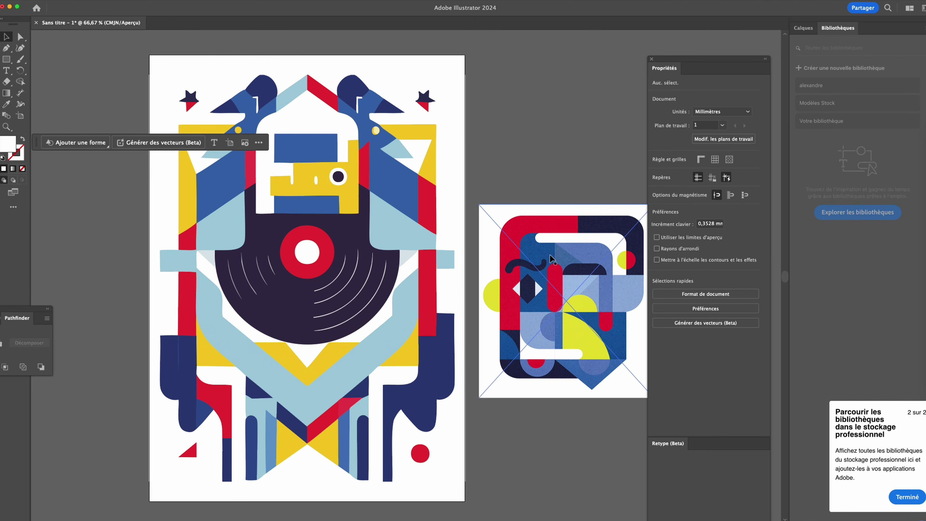
Try the second and third variants of the new generation on the artboard, viewing each without its selection outlines
{"action": "left_click", "coordinate": [287, 240]}
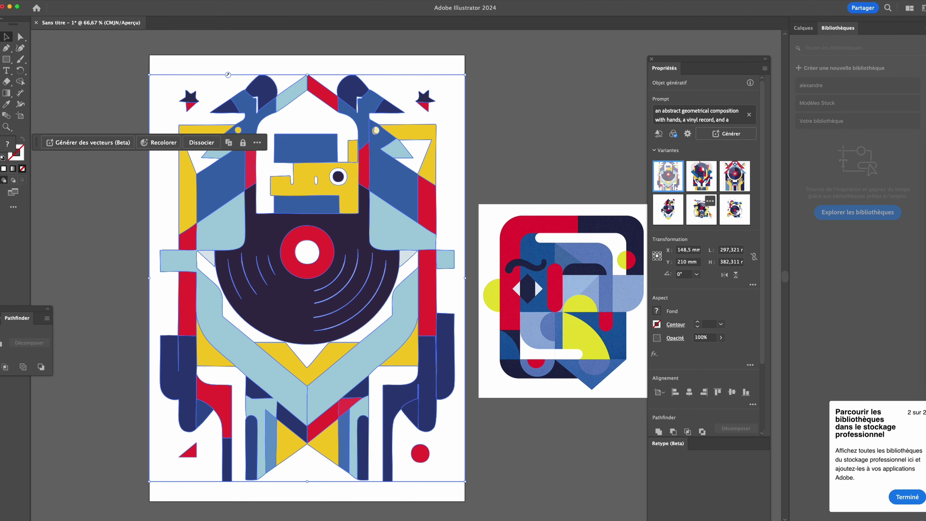
{"action": "left_click", "coordinate": [700, 179]}
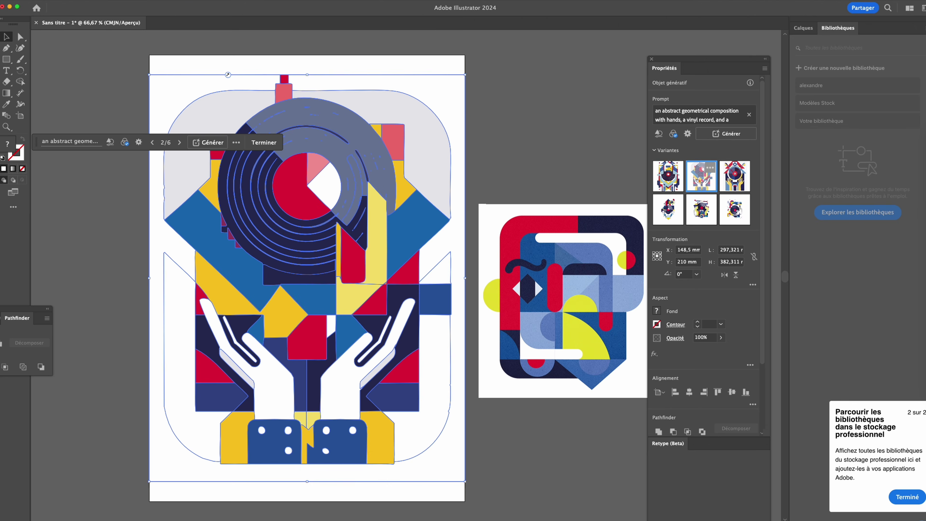
{"action": "left_click", "coordinate": [537, 130]}
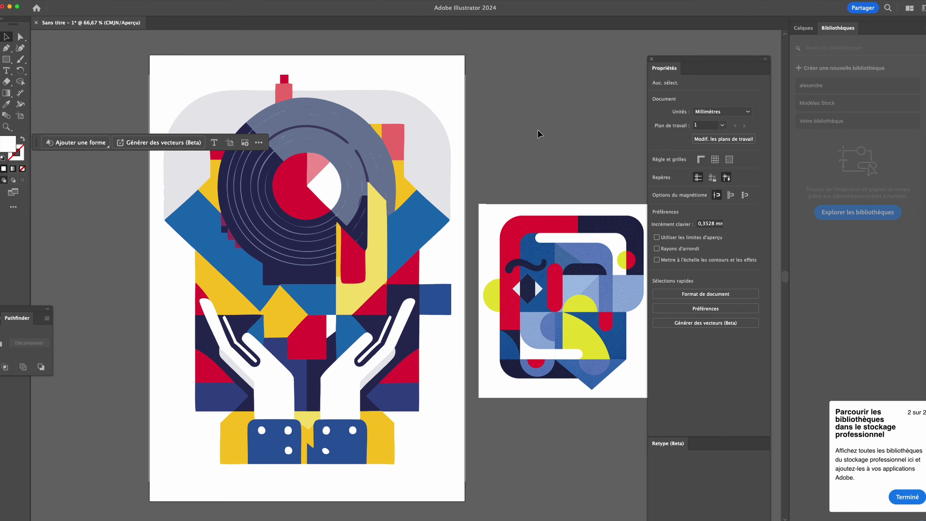
{"action": "left_click", "coordinate": [406, 183]}
{"action": "left_click", "coordinate": [730, 184]}
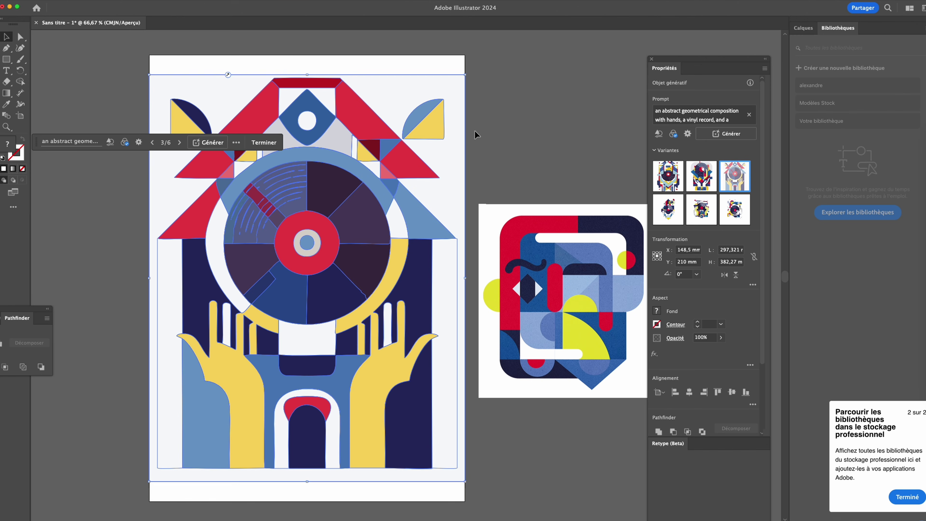
{"action": "left_click", "coordinate": [518, 116]}
Move the contextual task bar away from the artwork and switch the artwork to the first variant
{"action": "left_click_drag", "start_coordinate": [37, 142], "coordinate": [35, 495]}
{"action": "left_click", "coordinate": [260, 247]}
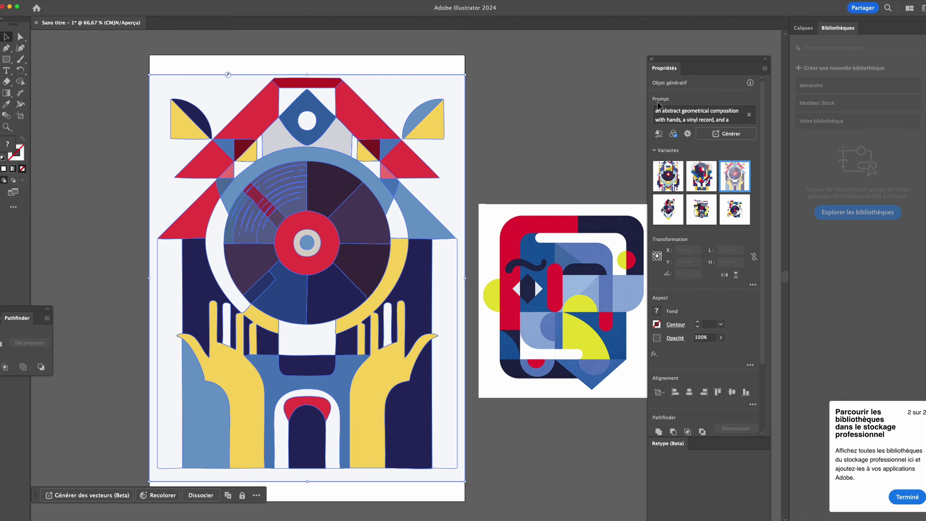
{"action": "left_click", "coordinate": [668, 176]}
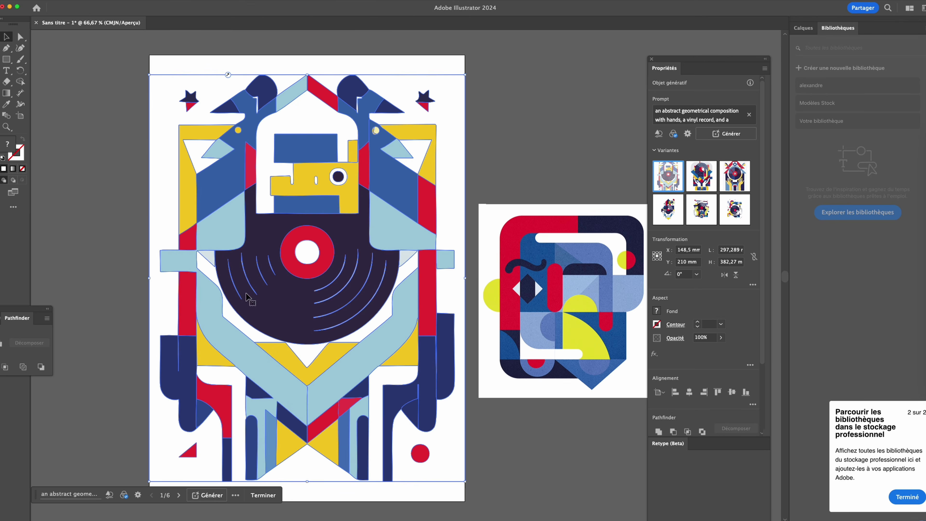
{"action": "left_click", "coordinate": [519, 118]}
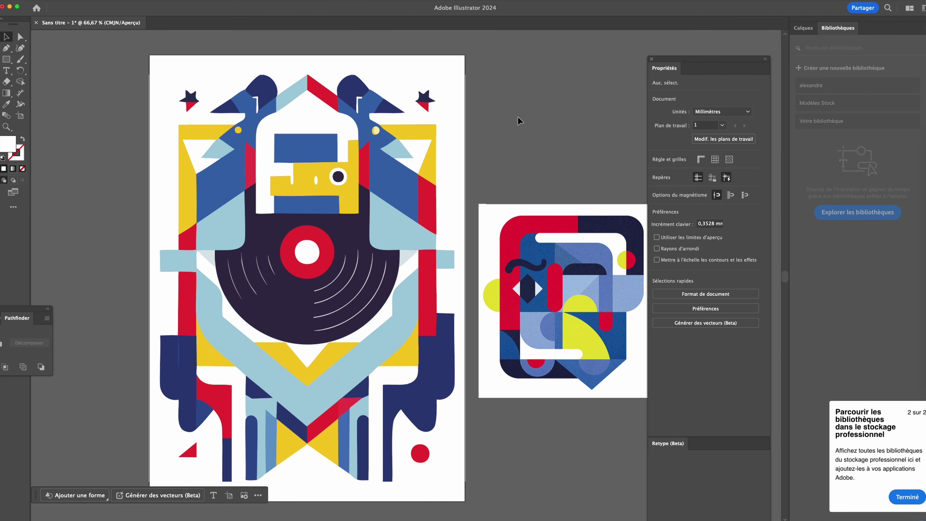
Delete the placed geometric face illustration beside the artboard
{"action": "left_click", "coordinate": [270, 277]}
{"action": "mouse_move", "coordinate": [491, 145]}
{"action": "left_mouse_down"}
{"action": "mouse_move", "coordinate": [593, 85]}
{"action": "mouse_move", "coordinate": [558, 116]}
{"action": "mouse_move", "coordinate": [487, 133]}
{"action": "left_mouse_up"}
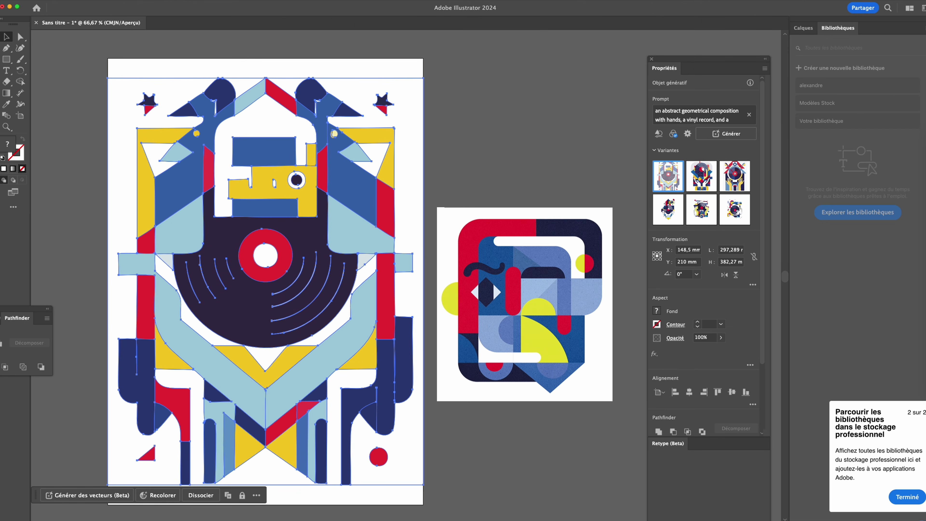
{"action": "left_click", "coordinate": [522, 330]}
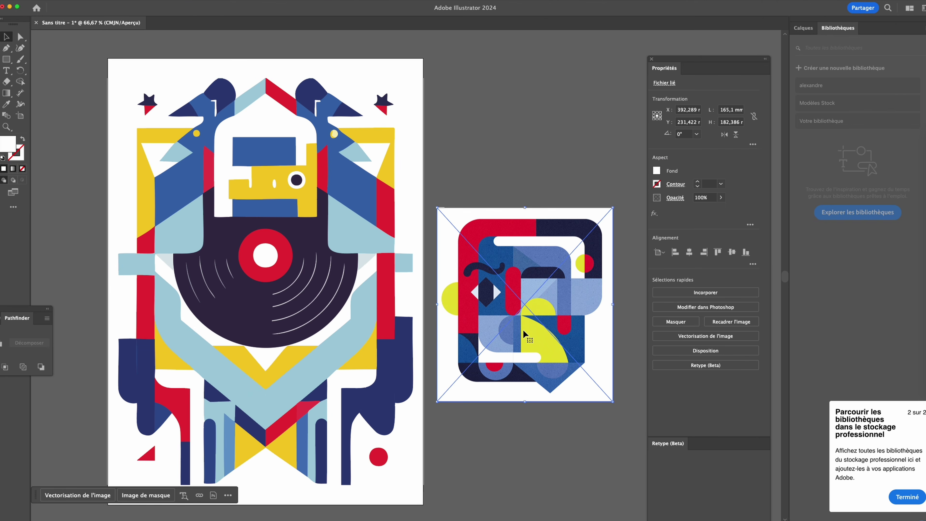
{"action": "key", "text": "Delete"}
{"action": "left_click_drag", "start_coordinate": [481, 269], "coordinate": [635, 257]}
Save the document on the computer as affiche_illustrator.ai in the Desktop folder, in Adobe Illustrator format with the default options
{"action": "key", "text": "super+s"}
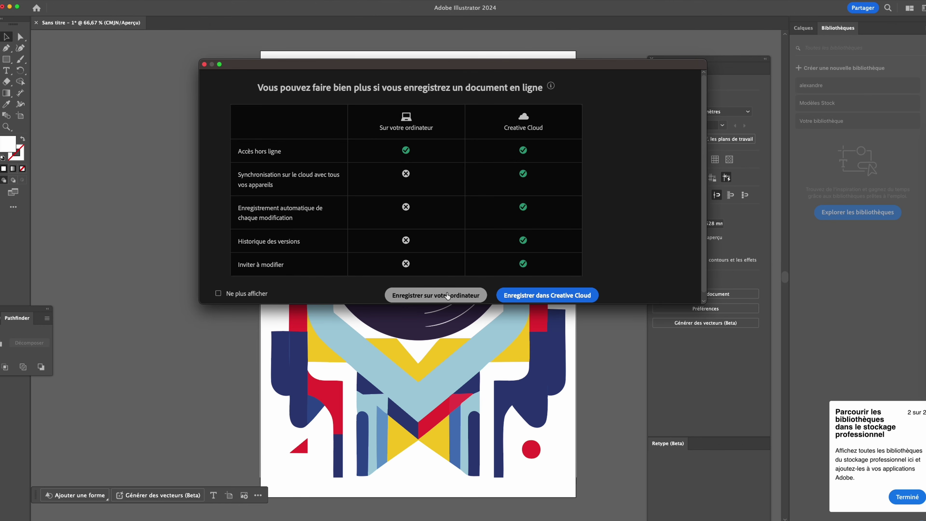
{"action": "left_click", "coordinate": [434, 296]}
{"action": "type", "text": "affiche_illustrator.ai"}
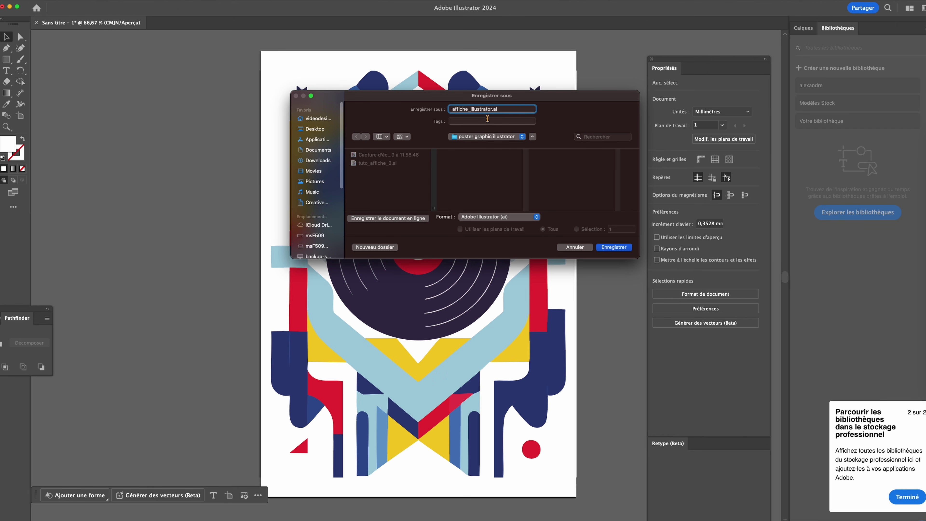
{"action": "key", "text": "super+shift+d"}
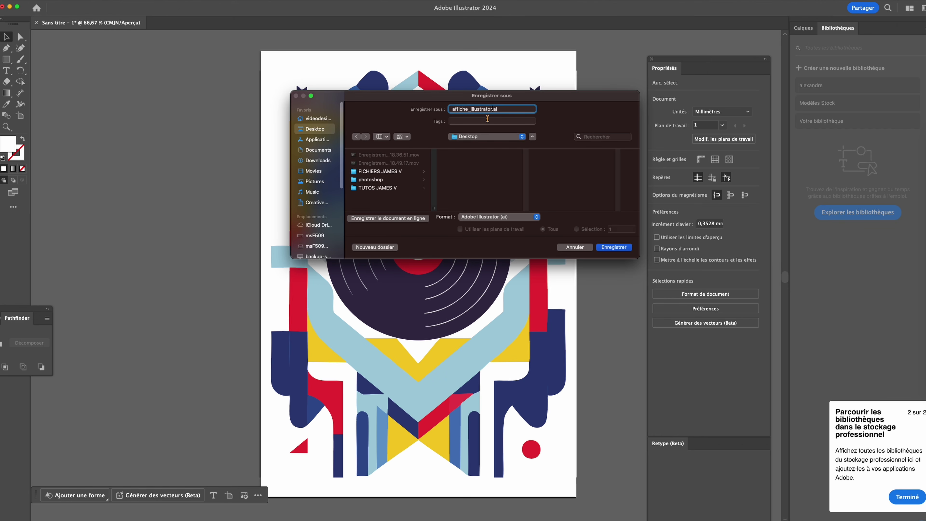
{"action": "key", "text": "Return"}
{"action": "key", "text": "Return"}
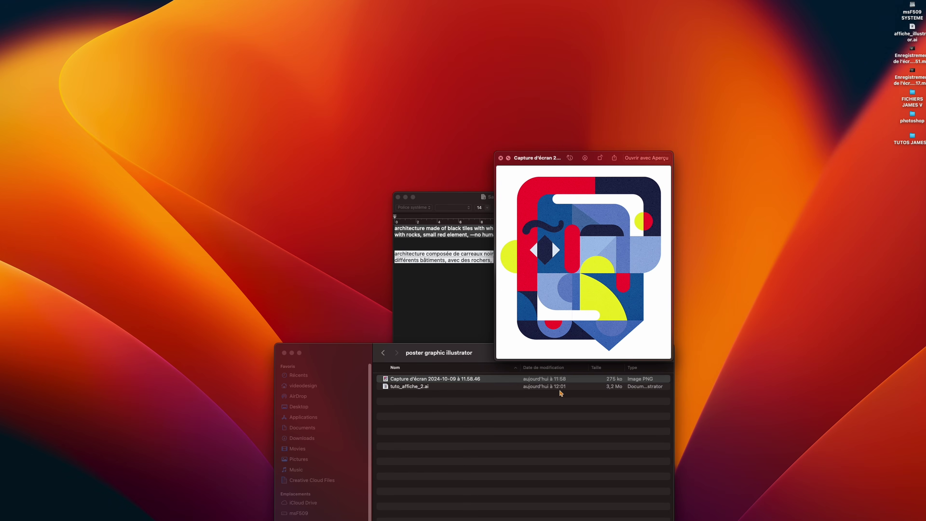
Close the reference image preview and open affiche_illustrator.ai in Photoshop, importing its page at 300 pixels/inch in RGB colour
{"action": "key", "text": "space"}
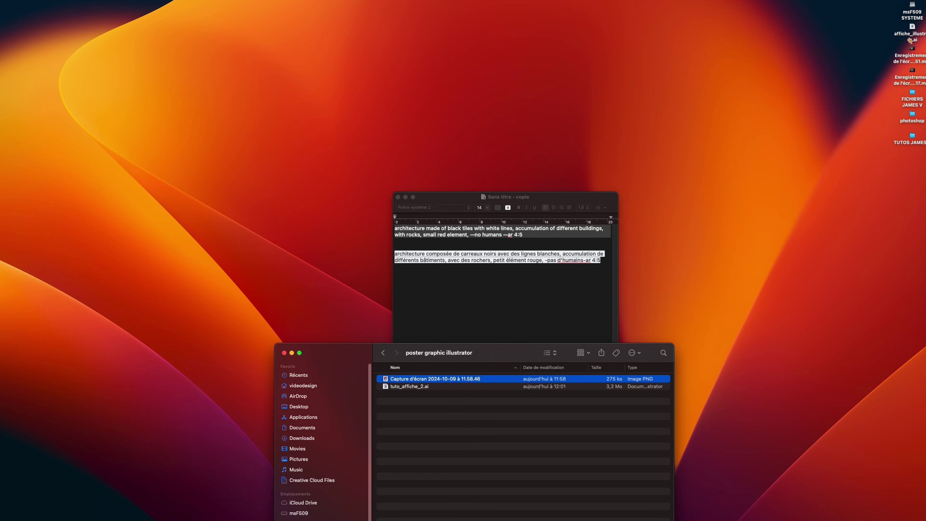
{"action": "left_click_drag", "start_coordinate": [913, 28], "coordinate": [924, 184]}
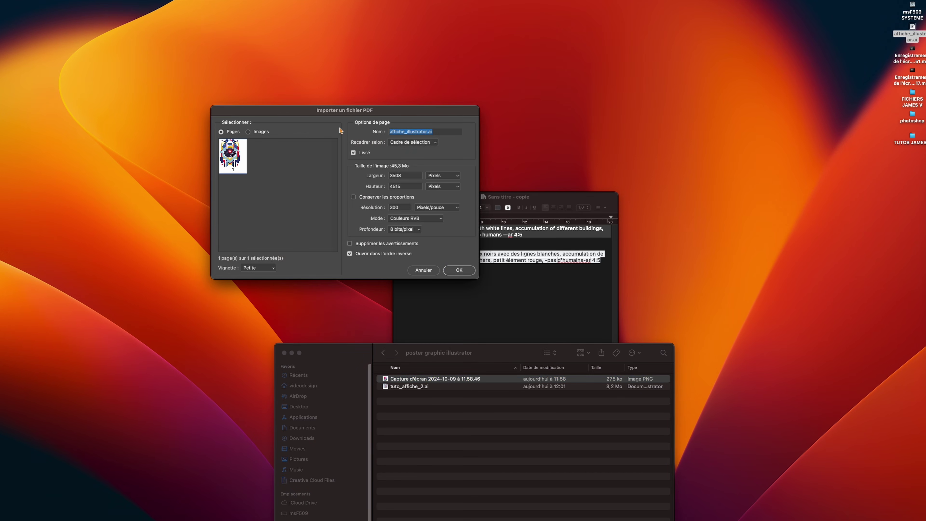
{"action": "left_click", "coordinate": [458, 270]}
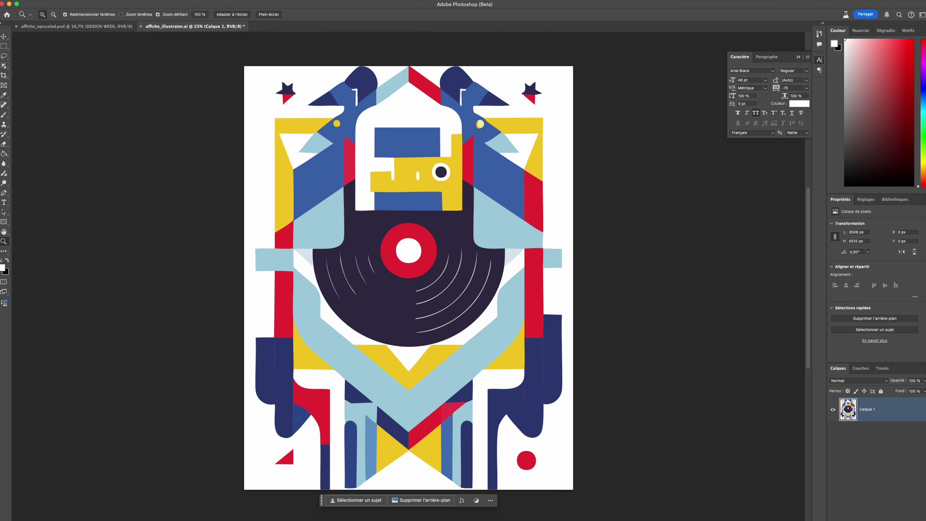
Start the Camera Raw filter on the poster layer and enlarge its window
{"action": "left_click", "coordinate": [211, 1]}
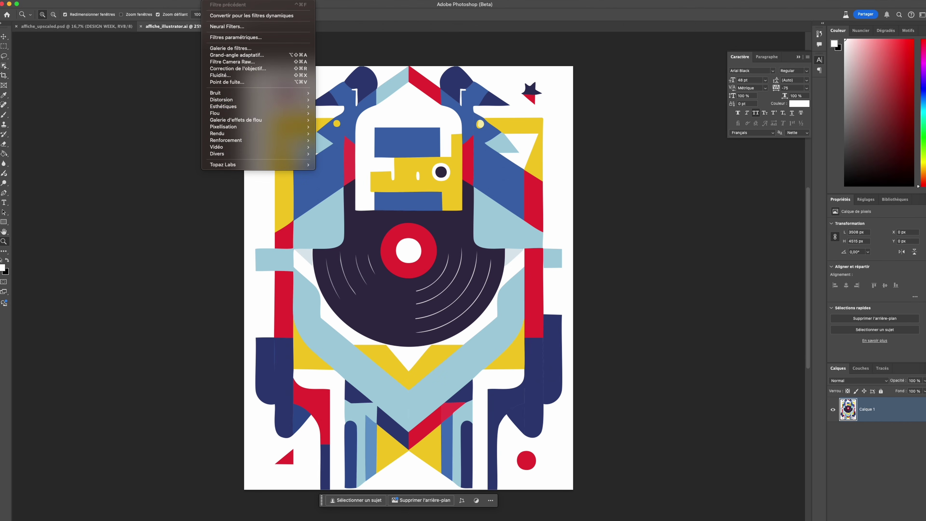
{"action": "left_click", "coordinate": [231, 65]}
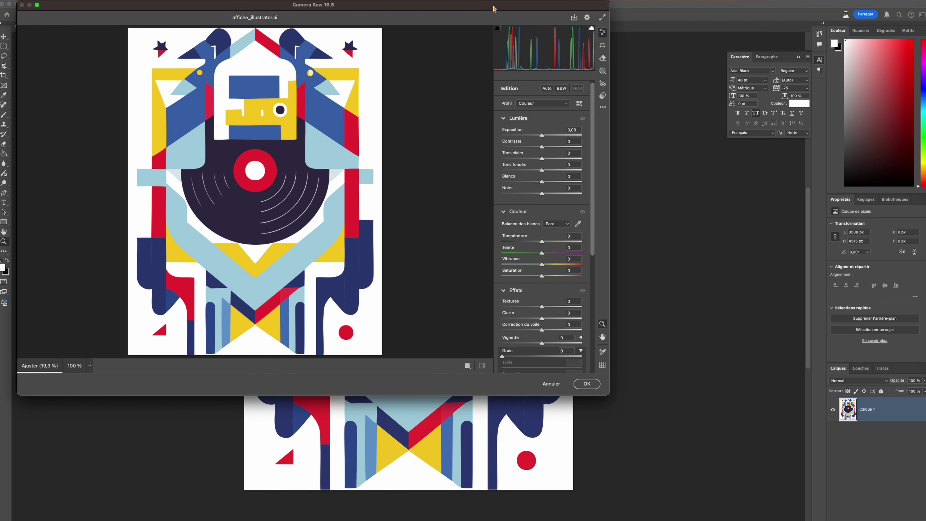
{"action": "left_click_drag", "start_coordinate": [494, 9], "coordinate": [531, 8]}
{"action": "left_click_drag", "start_coordinate": [649, 394], "coordinate": [845, 497]}
Add grain to the poster with an amount of 50, size 41 and roughness 49, and apply the Camera Raw filter
{"action": "left_click_drag", "start_coordinate": [749, 356], "coordinate": [782, 356]}
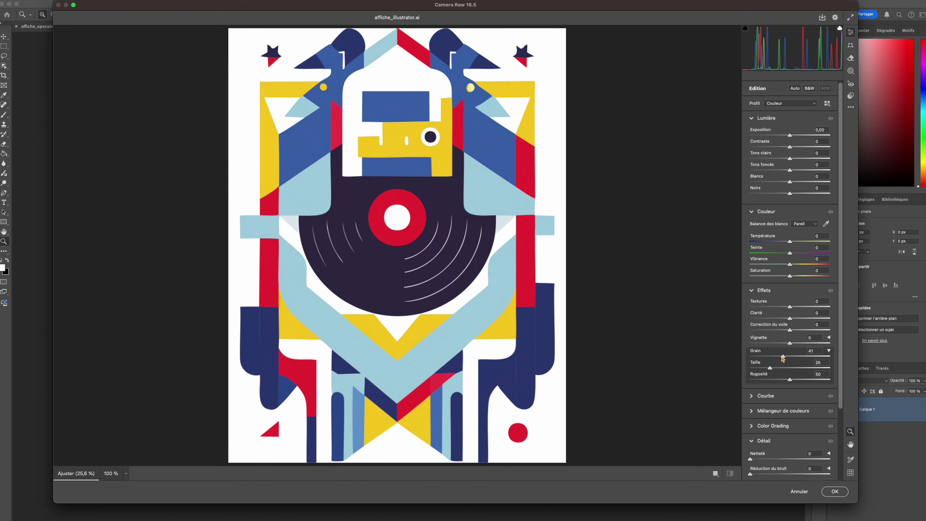
{"action": "left_click", "coordinate": [378, 256]}
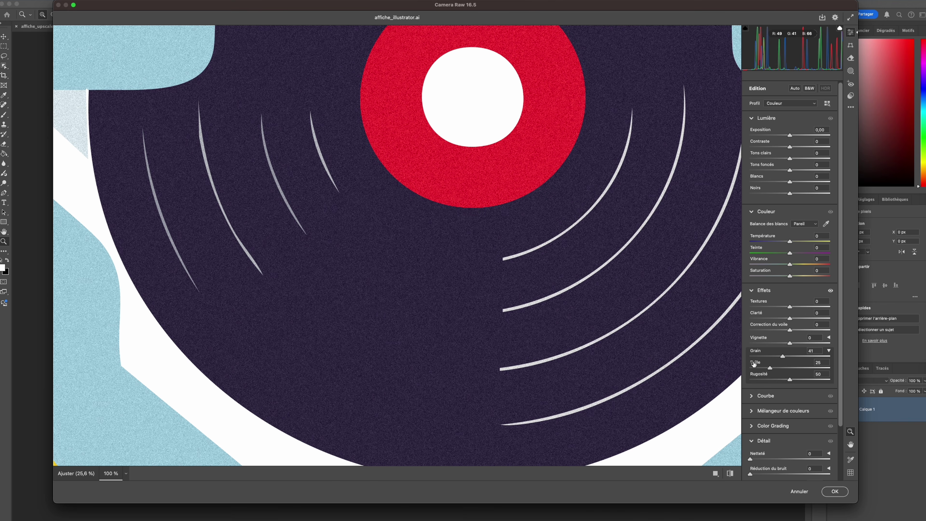
{"action": "left_click_drag", "start_coordinate": [800, 357], "coordinate": [790, 356]}
{"action": "left_click", "coordinate": [786, 368]}
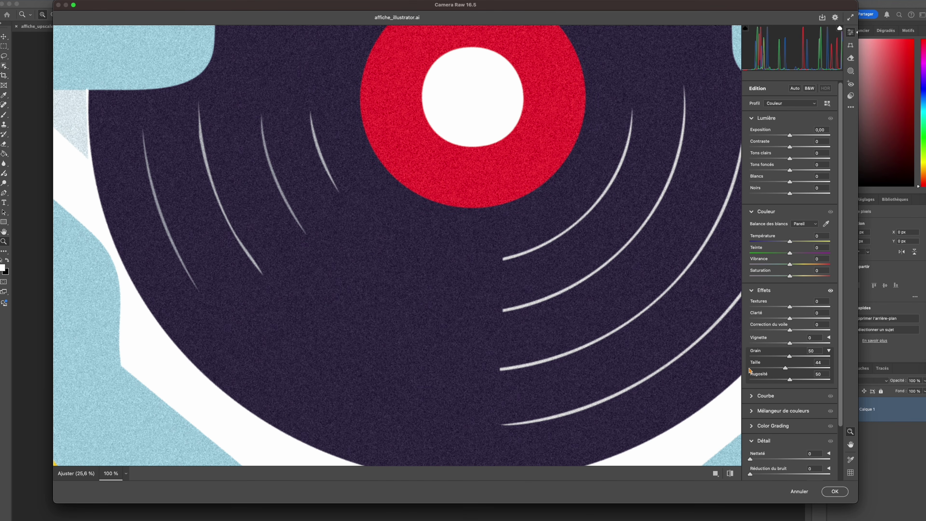
{"action": "left_click_drag", "start_coordinate": [785, 368], "coordinate": [814, 380]}
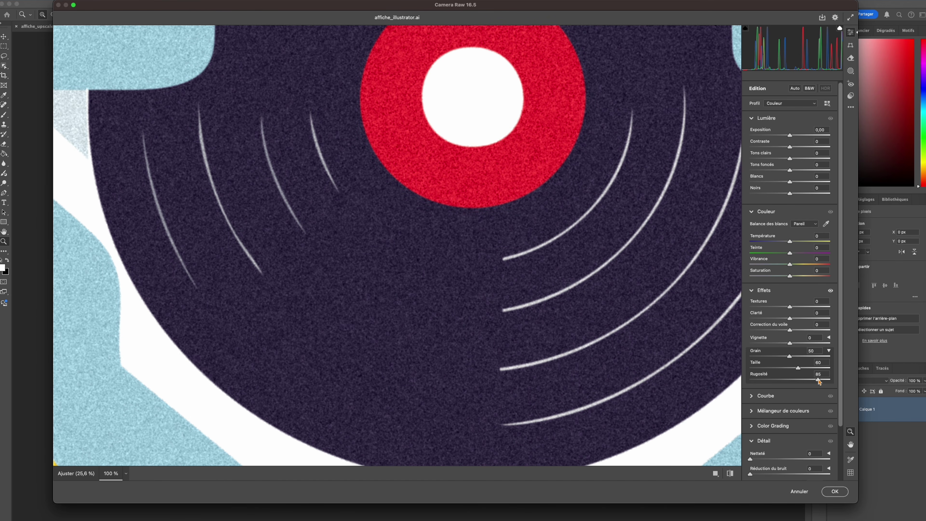
{"action": "left_click", "coordinate": [442, 289]}
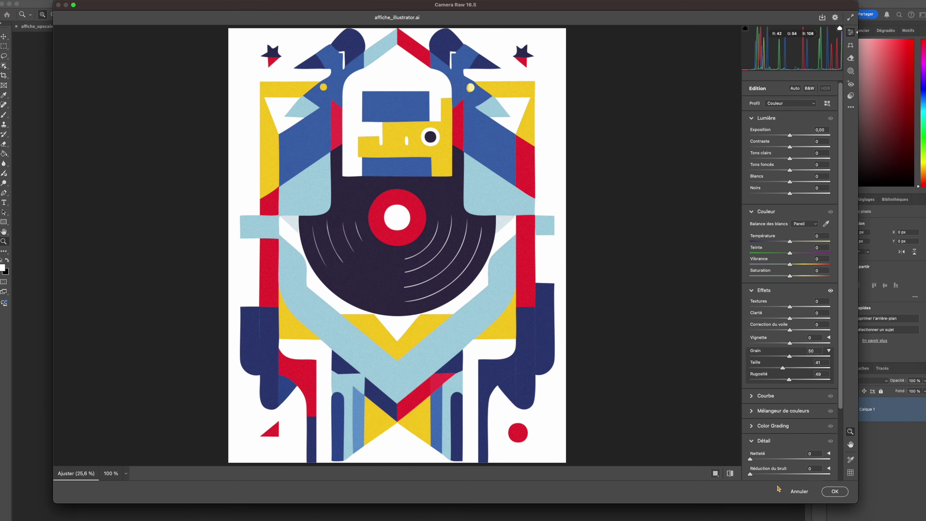
{"action": "left_click", "coordinate": [835, 491]}
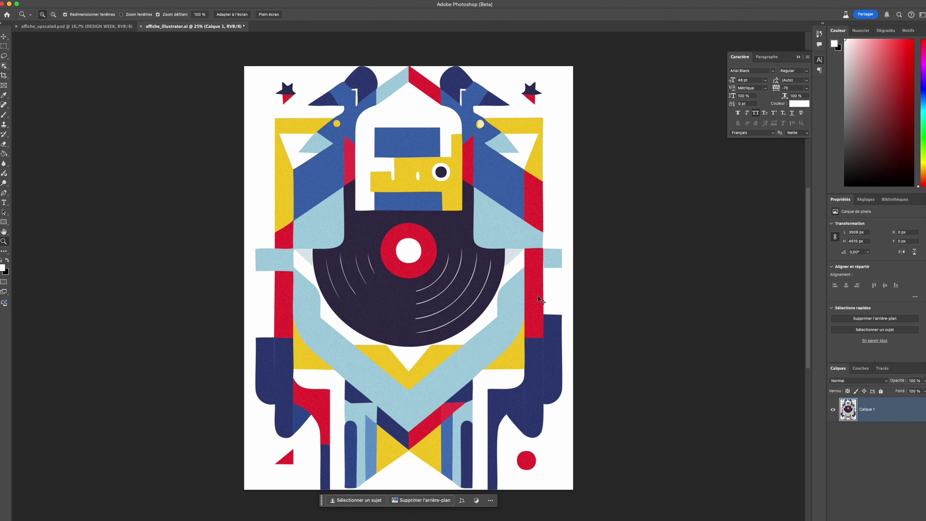
Save the poster as affiche_graphique.psd on the Desktop in Photoshop format, accepting the format options
{"action": "key", "text": "super+shift+s"}
{"action": "left_click", "coordinate": [488, 118]}
{"action": "left_click_drag", "start_coordinate": [490, 118], "coordinate": [468, 119]}
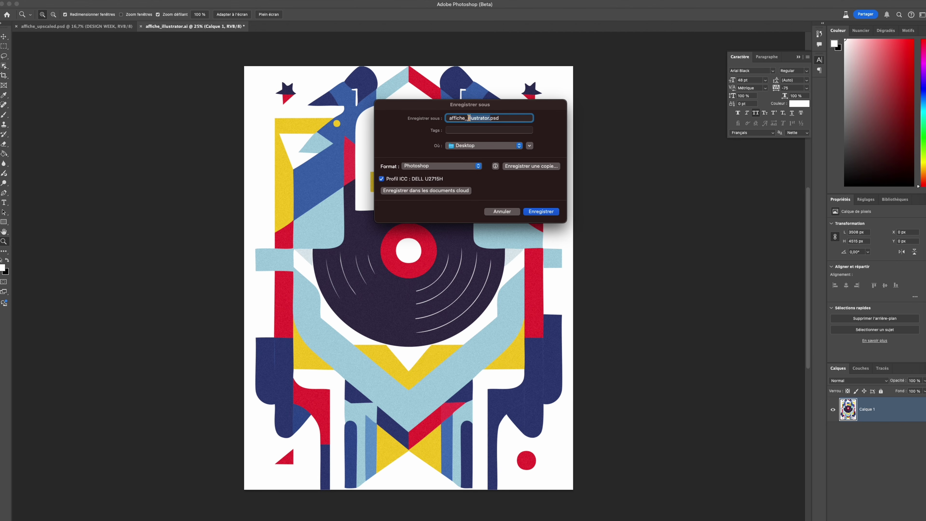
{"action": "type", "text": "graphique."}
{"action": "key", "text": "Return"}
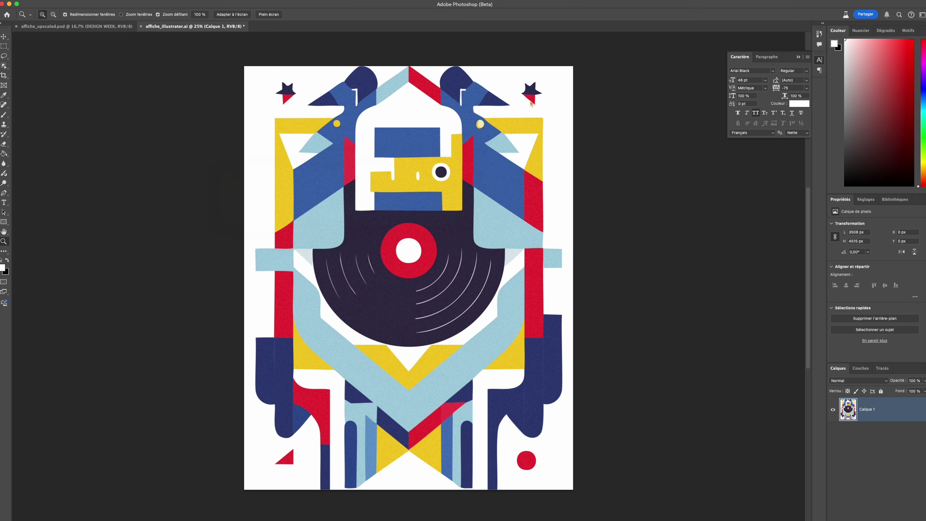
{"action": "left_click", "coordinate": [460, 174]}
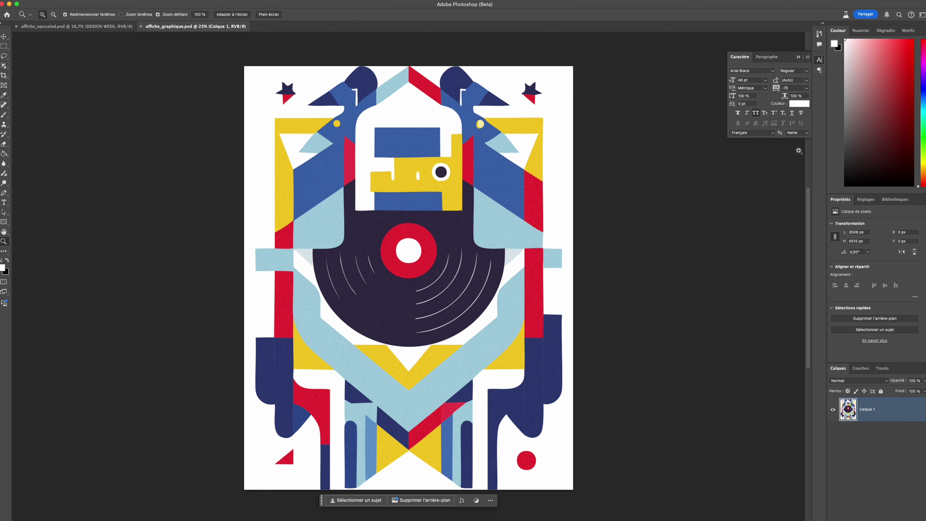